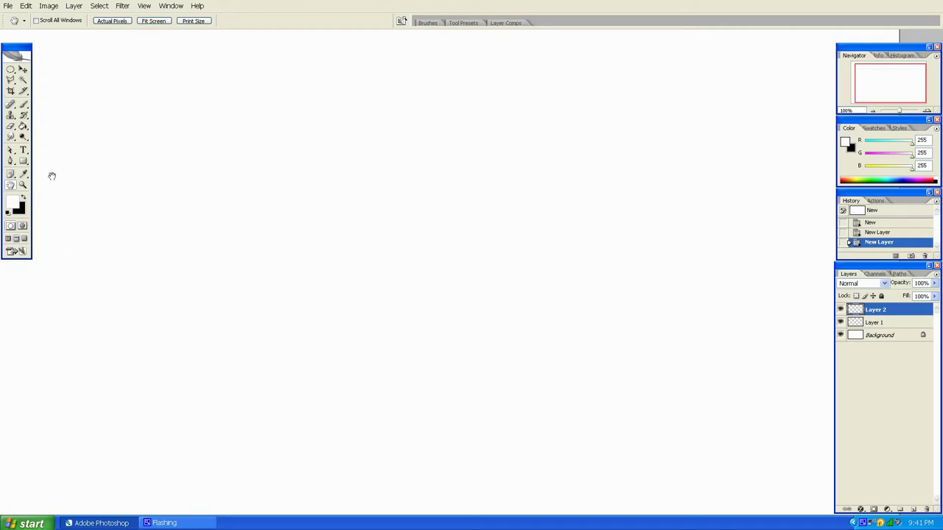
# - Select the Brush tool with default black-on-white colours and a 13 px brush
pyautogui.click(23, 105)
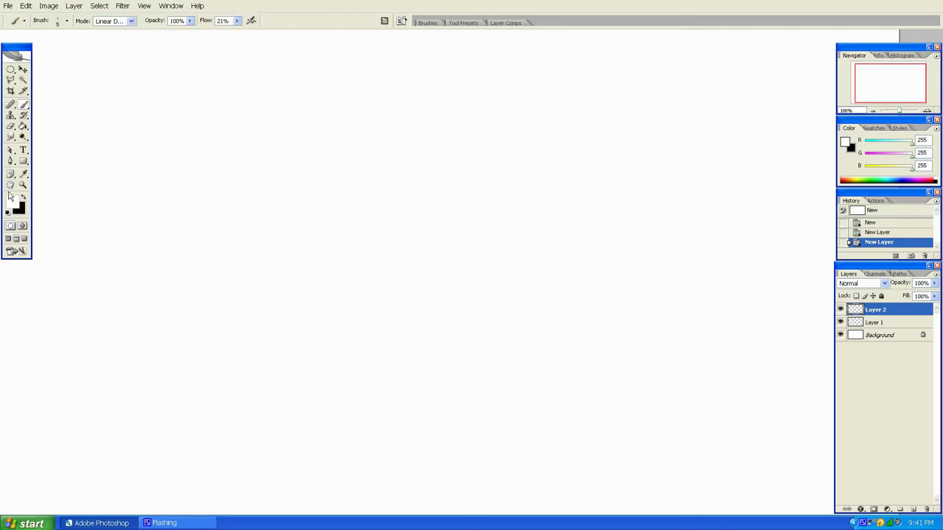
pyautogui.click(9, 213)
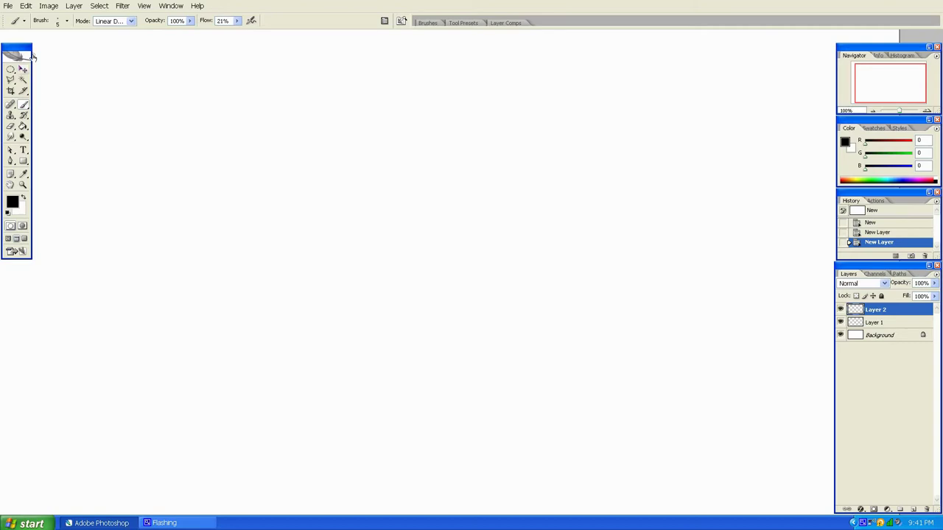
pyautogui.click(61, 22)
pyautogui.click(78, 140)
pyautogui.click(57, 23)
# - Paint the first curved knot strand and raise brush flow from 21% to 64%
pyautogui.moveTo(222, 208); pyautogui.dragTo(258, 182)
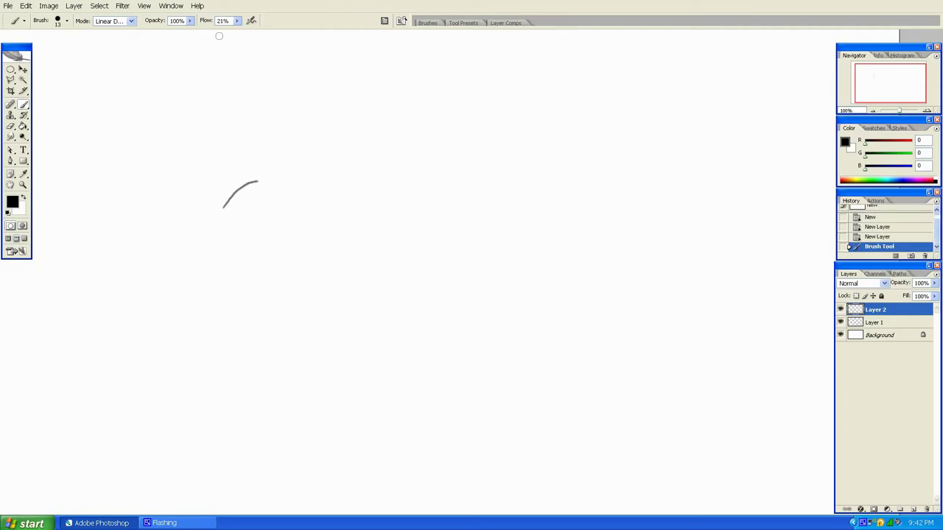
pyautogui.click(236, 21)
pyautogui.moveTo(245, 32); pyautogui.dragTo(259, 32)
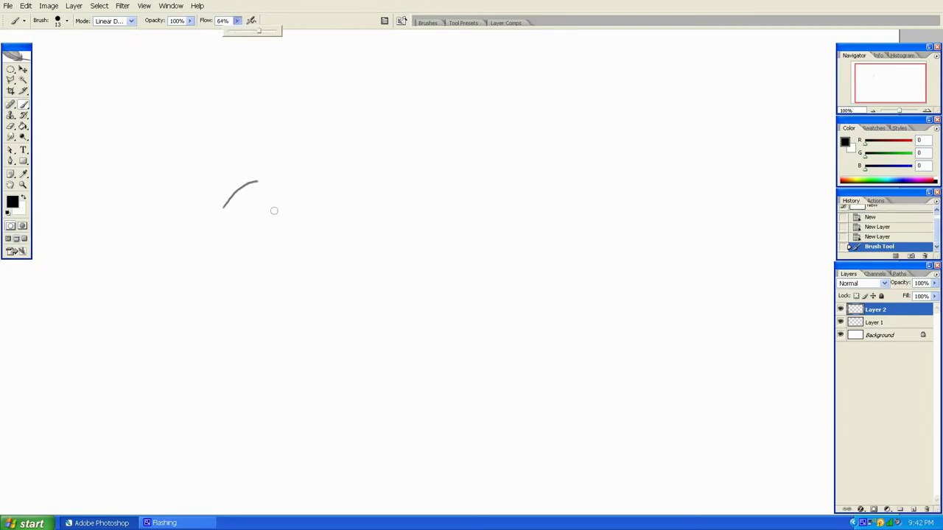
# - Paint the crossing arcs, the right loop's arch and the strand ends at both knot ends
pyautogui.moveTo(238, 188)
pyautogui.mouseDown()
pyautogui.moveTo(267, 179)
pyautogui.moveTo(305, 212)
pyautogui.mouseUp()
pyautogui.moveTo(229, 212)
pyautogui.mouseDown()
pyautogui.moveTo(281, 198)
pyautogui.moveTo(303, 224)
pyautogui.moveTo(276, 209)
pyautogui.moveTo(311, 177)
pyautogui.moveTo(296, 198)
pyautogui.moveTo(319, 185)
pyautogui.moveTo(361, 224)
pyautogui.mouseUp()
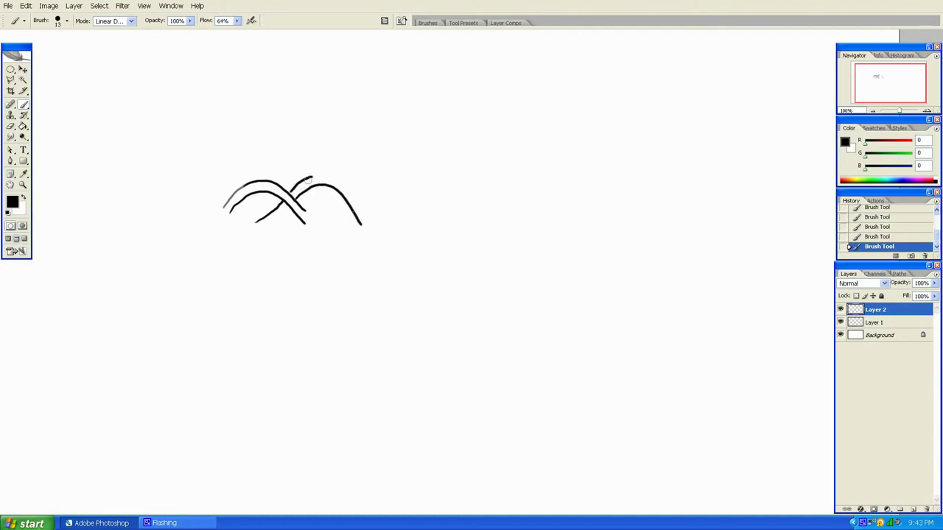
pyautogui.moveTo(309, 177)
pyautogui.mouseDown()
pyautogui.moveTo(333, 176)
pyautogui.moveTo(377, 223)
pyautogui.mouseUp()
pyautogui.moveTo(302, 206)
pyautogui.mouseDown()
pyautogui.moveTo(322, 214)
pyautogui.moveTo(352, 204)
pyautogui.mouseUp()
pyautogui.moveTo(301, 222); pyautogui.dragTo(360, 220)
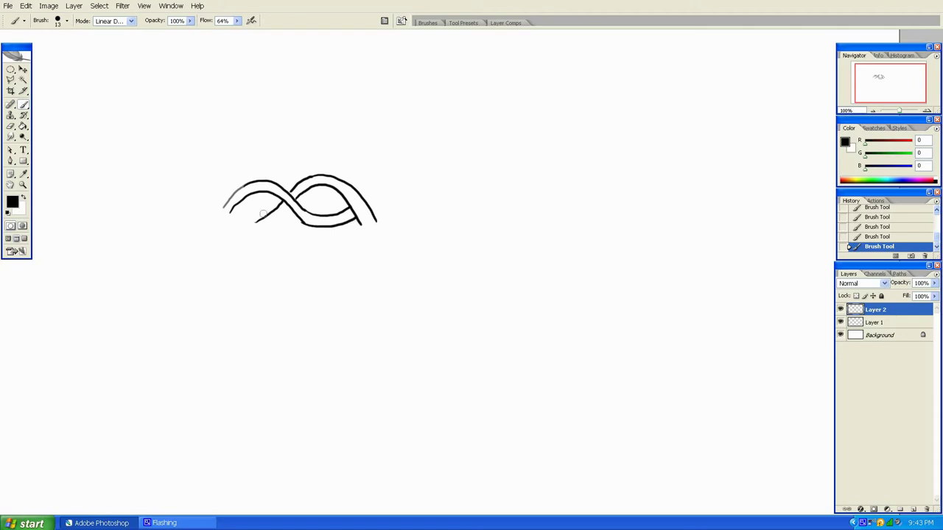
pyautogui.moveTo(268, 216)
pyautogui.mouseDown()
pyautogui.moveTo(253, 221)
pyautogui.moveTo(209, 193)
pyautogui.moveTo(234, 223)
pyautogui.moveTo(271, 230)
pyautogui.moveTo(287, 208)
pyautogui.mouseUp()
pyautogui.moveTo(221, 215); pyautogui.dragTo(190, 231)
pyautogui.moveTo(370, 209); pyautogui.dragTo(394, 188)
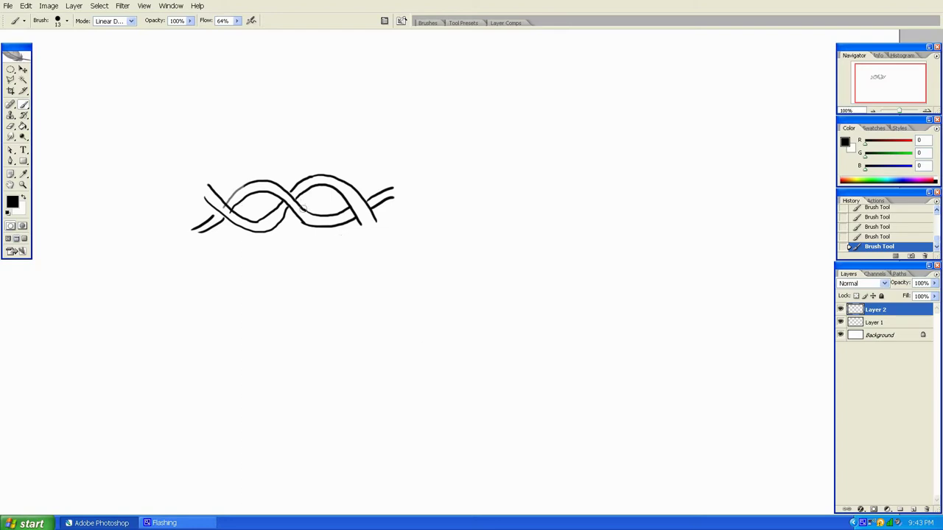
# - Sketch a small braid below the knot and stroke over its faint grey strand
pyautogui.moveTo(263, 294)
pyautogui.mouseDown()
pyautogui.moveTo(291, 287)
pyautogui.moveTo(291, 305)
pyautogui.moveTo(302, 307)
pyautogui.moveTo(294, 285)
pyautogui.moveTo(305, 305)
pyautogui.moveTo(321, 294)
pyautogui.moveTo(323, 308)
pyautogui.moveTo(319, 296)
pyautogui.moveTo(325, 305)
pyautogui.moveTo(329, 289)
pyautogui.moveTo(330, 296)
pyautogui.moveTo(344, 288)
pyautogui.moveTo(326, 307)
pyautogui.moveTo(356, 293)
pyautogui.mouseUp()
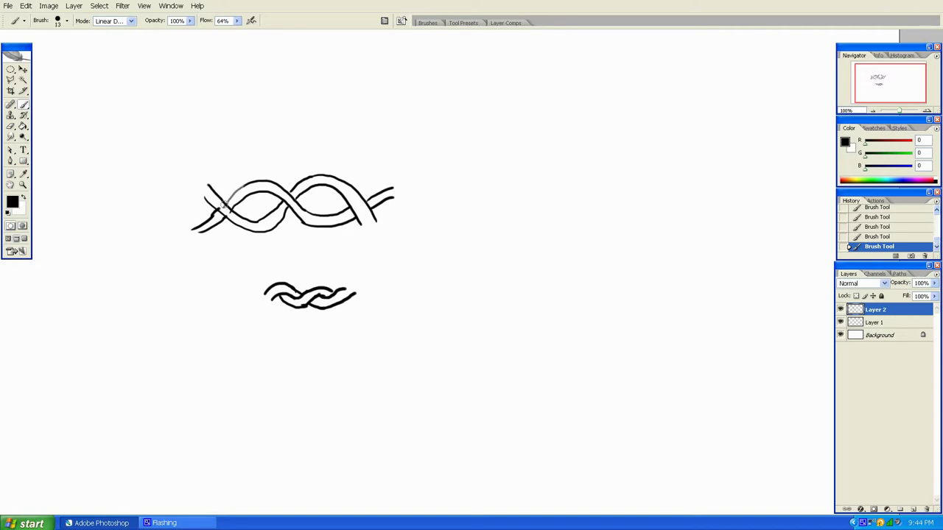
pyautogui.moveTo(224, 204)
pyautogui.mouseDown()
pyautogui.moveTo(241, 186)
pyautogui.moveTo(250, 195)
pyautogui.mouseUp()
# - Erase both knot sketches with a rectangular selection and Delete, then deselect
pyautogui.click(11, 79)
pyautogui.click(9, 71)
pyautogui.moveTo(10, 70); pyautogui.dragTo(59, 67)
pyautogui.moveTo(175, 160); pyautogui.dragTo(421, 344)
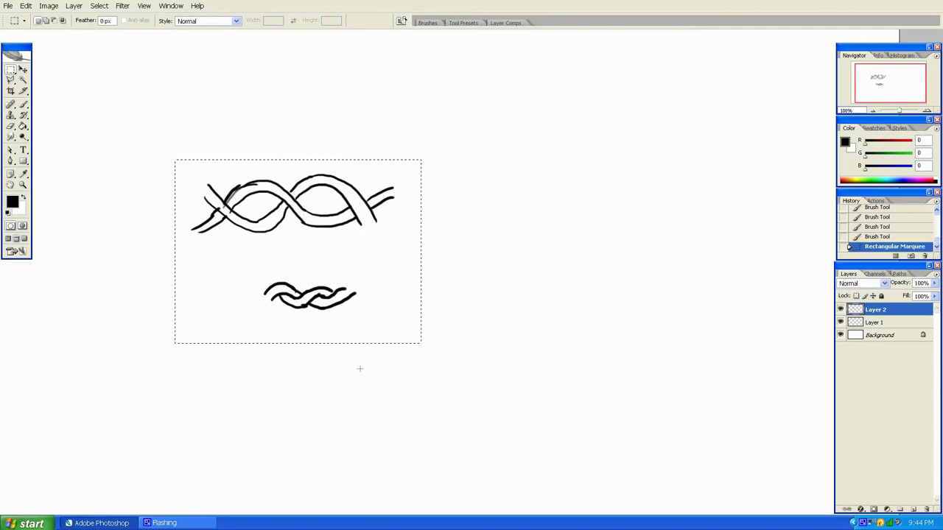
pyautogui.press('Delete')
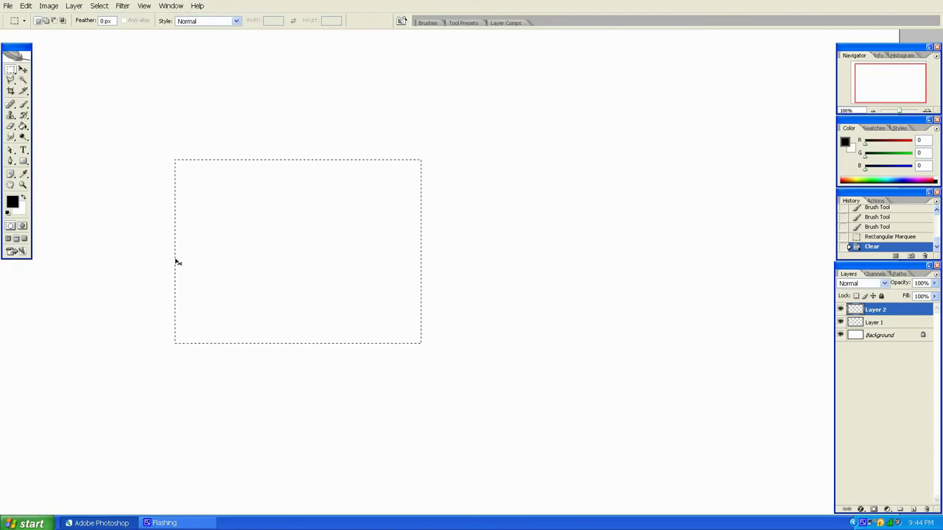
pyautogui.hotkey('ctrl', 'd')
# - Brush a new zigzag braid of triangles with a strand arching over them
pyautogui.click(23, 104)
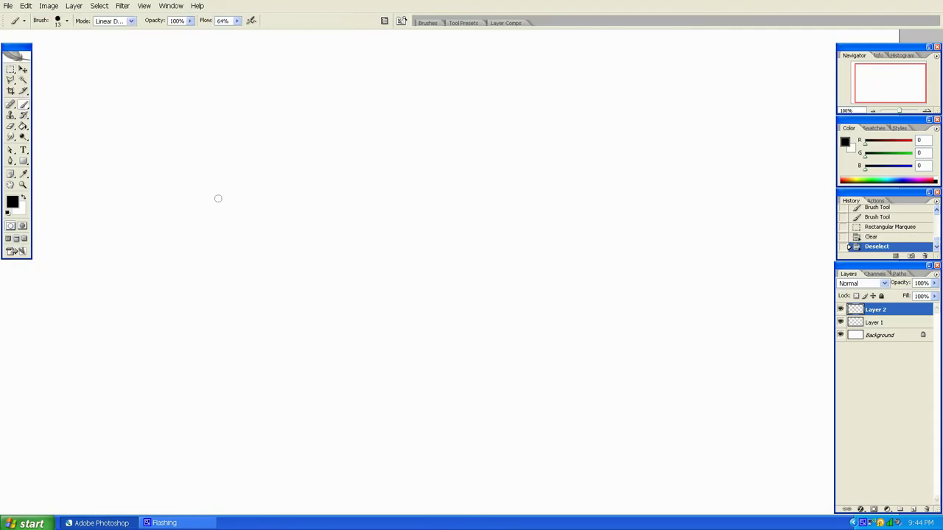
pyautogui.moveTo(180, 212)
pyautogui.mouseDown()
pyautogui.moveTo(191, 198)
pyautogui.moveTo(207, 211)
pyautogui.moveTo(234, 189)
pyautogui.moveTo(267, 210)
pyautogui.moveTo(284, 200)
pyautogui.mouseUp()
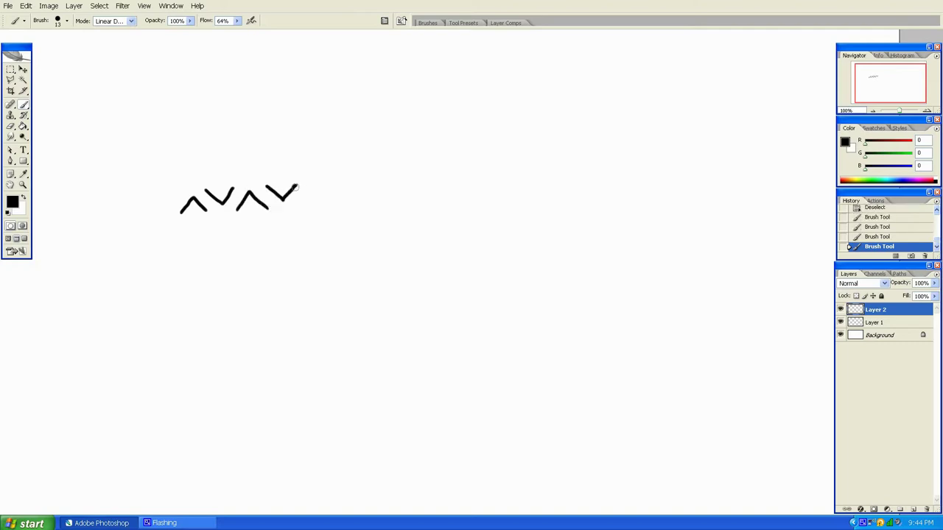
pyautogui.moveTo(298, 208)
pyautogui.mouseDown()
pyautogui.moveTo(311, 189)
pyautogui.moveTo(326, 205)
pyautogui.mouseUp()
pyautogui.moveTo(205, 190)
pyautogui.mouseDown()
pyautogui.moveTo(225, 181)
pyautogui.moveTo(243, 212)
pyautogui.moveTo(263, 208)
pyautogui.moveTo(272, 179)
pyautogui.moveTo(287, 175)
pyautogui.moveTo(328, 208)
pyautogui.mouseUp()
pyautogui.moveTo(206, 211); pyautogui.dragTo(184, 215)
pyautogui.moveTo(324, 179)
pyautogui.mouseDown()
pyautogui.moveTo(340, 190)
pyautogui.moveTo(352, 179)
pyautogui.mouseUp()
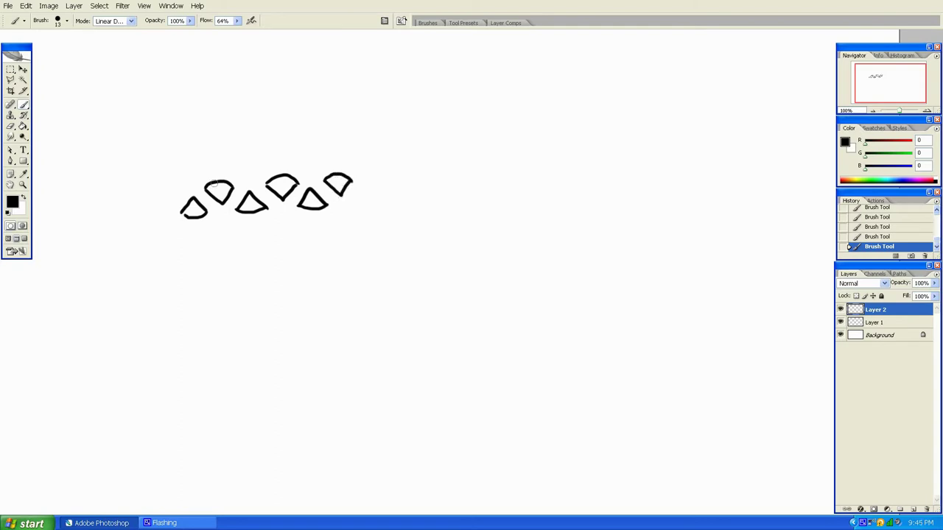
pyautogui.moveTo(193, 179)
pyautogui.mouseDown()
pyautogui.moveTo(246, 174)
pyautogui.moveTo(262, 162)
pyautogui.moveTo(305, 170)
pyautogui.moveTo(361, 167)
pyautogui.mouseUp()
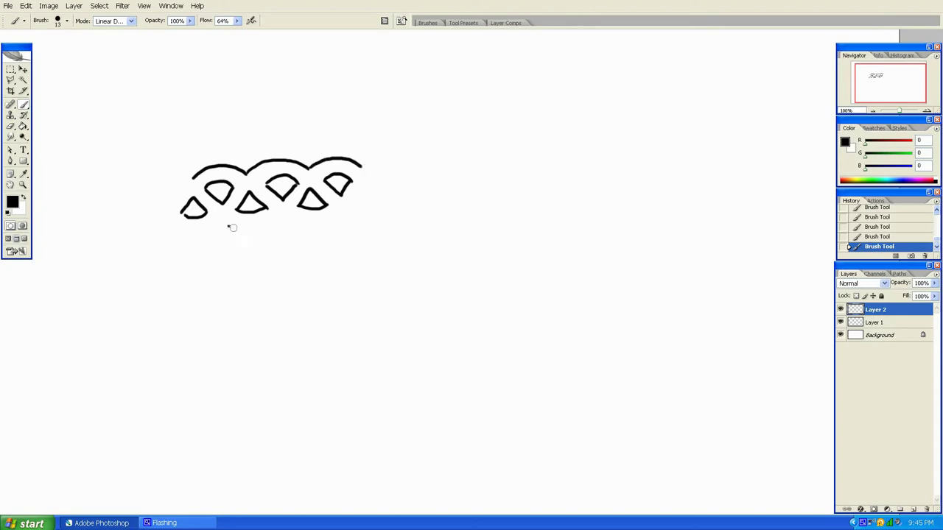
# - Add a lower strand beneath the triangles and extend strand ends past the braid's right end
pyautogui.moveTo(229, 227); pyautogui.dragTo(341, 218)
pyautogui.moveTo(228, 228)
pyautogui.mouseDown()
pyautogui.moveTo(176, 237)
pyautogui.moveTo(170, 227)
pyautogui.mouseUp()
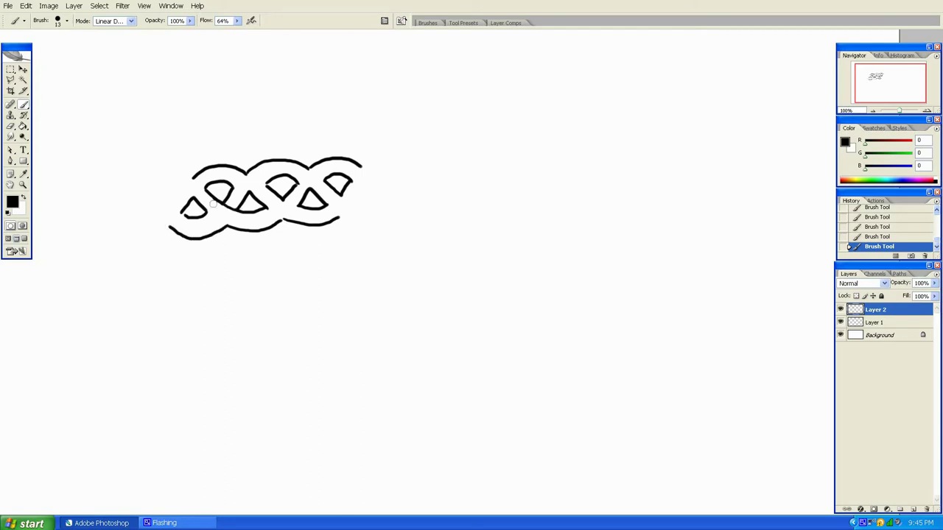
pyautogui.moveTo(226, 224)
pyautogui.mouseDown()
pyautogui.moveTo(201, 207)
pyautogui.moveTo(271, 182)
pyautogui.moveTo(231, 190)
pyautogui.moveTo(241, 176)
pyautogui.moveTo(298, 189)
pyautogui.moveTo(302, 207)
pyautogui.moveTo(277, 206)
pyautogui.moveTo(294, 223)
pyautogui.moveTo(258, 208)
pyautogui.moveTo(324, 175)
pyautogui.mouseUp()
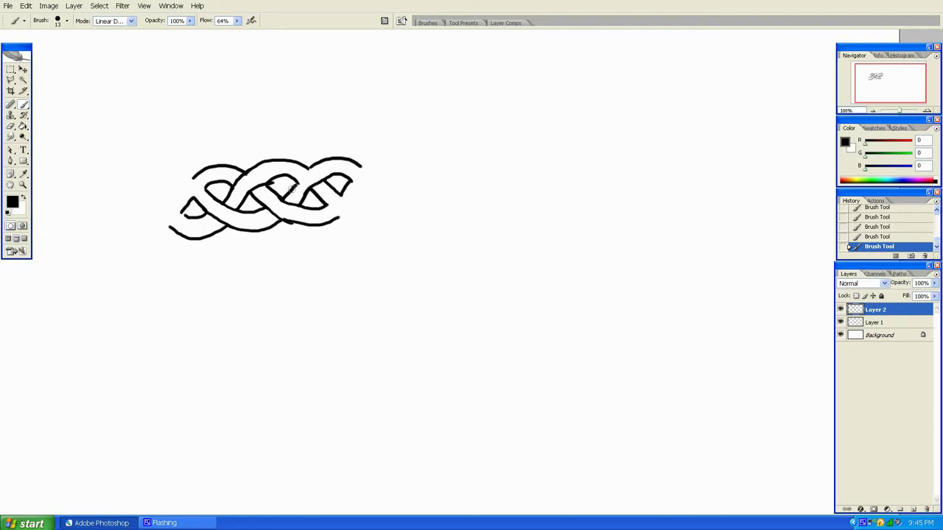
pyautogui.moveTo(330, 209)
pyautogui.mouseDown()
pyautogui.moveTo(352, 223)
pyautogui.moveTo(385, 218)
pyautogui.moveTo(370, 235)
pyautogui.mouseUp()
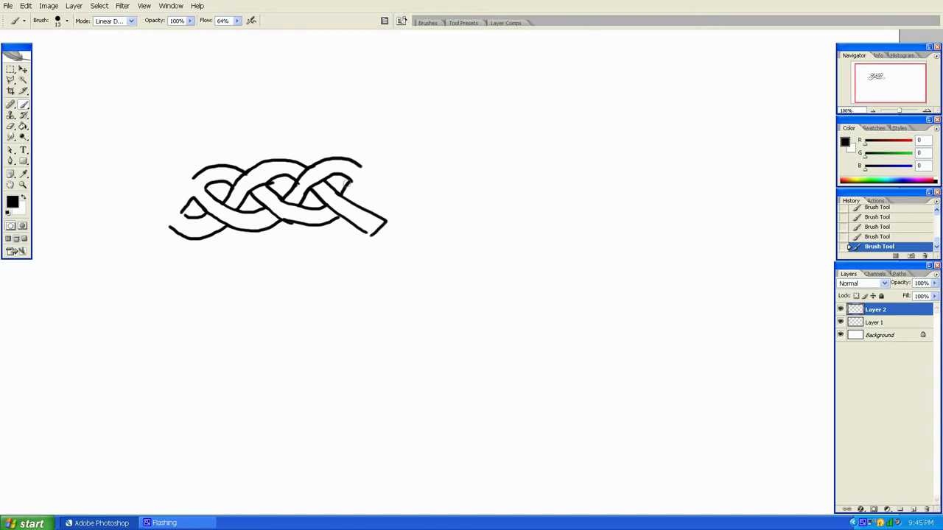
pyautogui.moveTo(350, 181); pyautogui.dragTo(381, 144)
pyautogui.moveTo(355, 196)
pyautogui.mouseDown()
pyautogui.moveTo(394, 147)
pyautogui.moveTo(381, 138)
pyautogui.mouseUp()
pyautogui.moveTo(363, 186)
pyautogui.mouseDown()
pyautogui.moveTo(403, 197)
pyautogui.moveTo(409, 182)
pyautogui.moveTo(406, 197)
pyautogui.mouseUp()
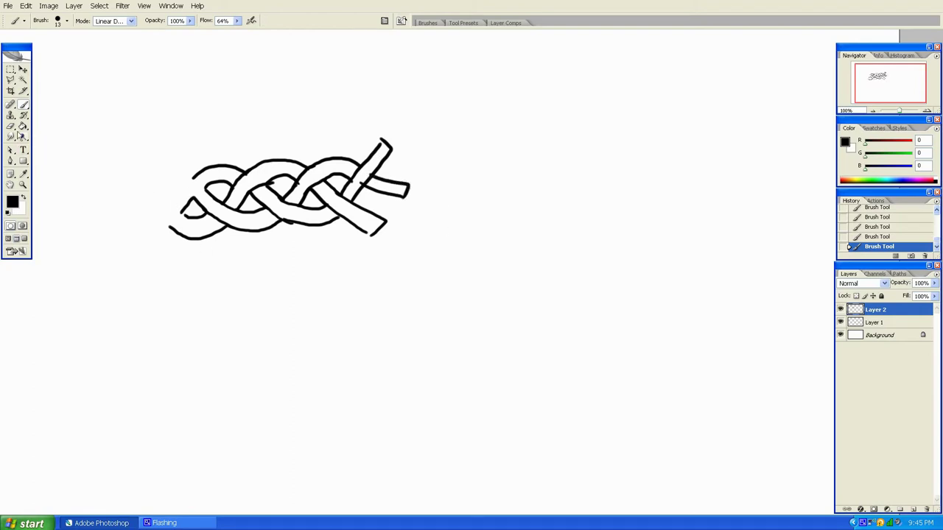
# - Erase the braid and the leftover small black mark using rectangular selections
pyautogui.click(10, 69)
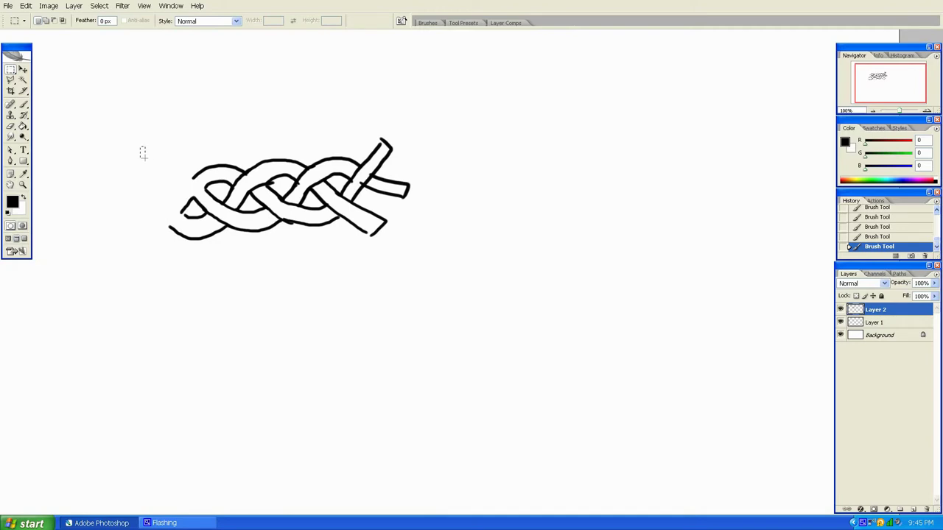
pyautogui.moveTo(205, 213); pyautogui.dragTo(449, 245)
pyautogui.press('Delete')
pyautogui.hotkey('ctrl', 'd')
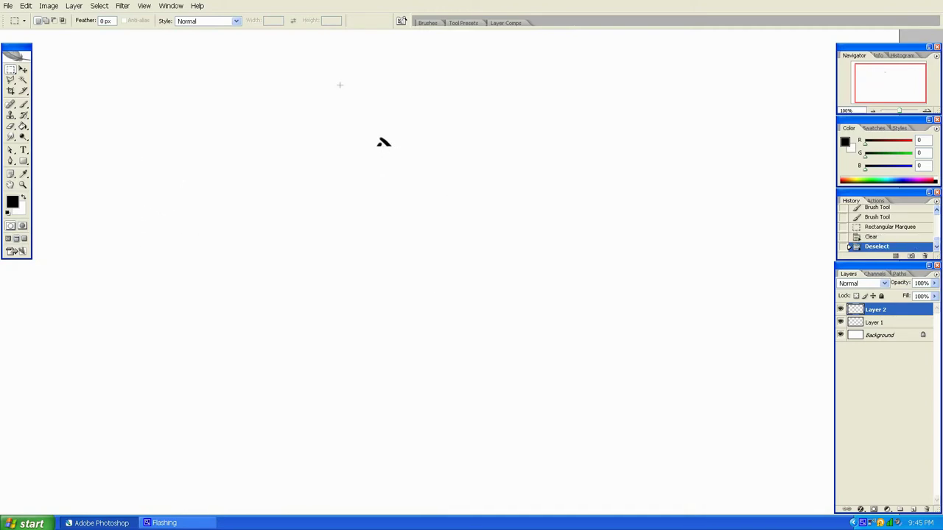
pyautogui.moveTo(347, 122); pyautogui.dragTo(452, 177)
pyautogui.press('Delete')
pyautogui.hotkey('ctrl', 'd')
# - Brush a row of four diamonds with check marks and inverted Vs between them
pyautogui.click(23, 105)
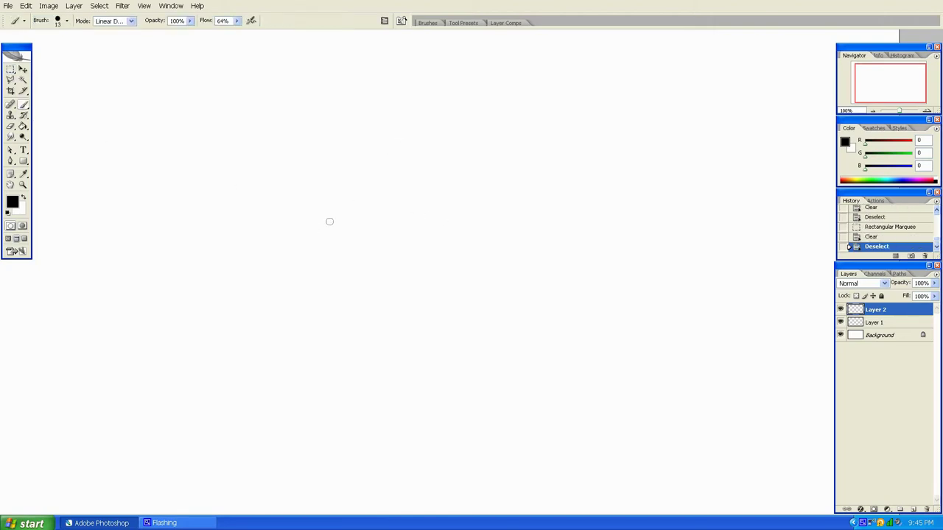
pyautogui.moveTo(295, 251)
pyautogui.mouseDown()
pyautogui.moveTo(321, 257)
pyautogui.moveTo(308, 241)
pyautogui.moveTo(367, 268)
pyautogui.moveTo(363, 241)
pyautogui.moveTo(372, 255)
pyautogui.moveTo(410, 262)
pyautogui.moveTo(401, 254)
pyautogui.moveTo(415, 242)
pyautogui.moveTo(427, 254)
pyautogui.moveTo(464, 252)
pyautogui.moveTo(472, 237)
pyautogui.moveTo(490, 250)
pyautogui.moveTo(474, 265)
pyautogui.moveTo(491, 250)
pyautogui.mouseUp()
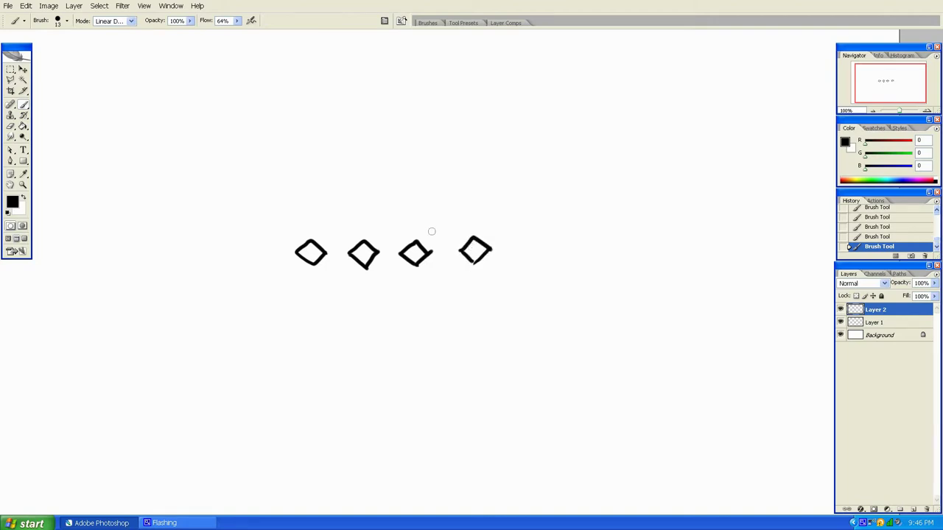
pyautogui.moveTo(431, 232)
pyautogui.mouseDown()
pyautogui.moveTo(439, 244)
pyautogui.moveTo(459, 229)
pyautogui.mouseUp()
pyautogui.moveTo(429, 272)
pyautogui.mouseDown()
pyautogui.moveTo(444, 258)
pyautogui.moveTo(456, 272)
pyautogui.mouseUp()
pyautogui.moveTo(402, 231)
pyautogui.mouseDown()
pyautogui.moveTo(388, 242)
pyautogui.moveTo(374, 234)
pyautogui.mouseUp()
pyautogui.moveTo(404, 274)
pyautogui.mouseDown()
pyautogui.moveTo(392, 265)
pyautogui.moveTo(381, 279)
pyautogui.mouseUp()
pyautogui.moveTo(326, 236)
pyautogui.mouseDown()
pyautogui.moveTo(336, 246)
pyautogui.moveTo(348, 236)
pyautogui.mouseUp()
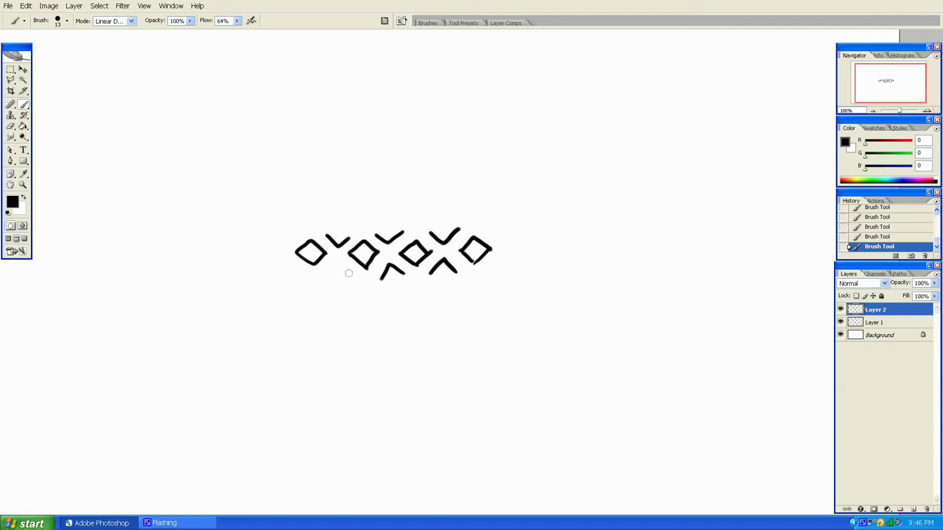
pyautogui.moveTo(351, 278)
pyautogui.mouseDown()
pyautogui.moveTo(328, 278)
pyautogui.moveTo(289, 262)
pyautogui.moveTo(298, 232)
pyautogui.moveTo(345, 239)
pyautogui.mouseUp()
# - Close the V strokes into arched diamond cells along the band
pyautogui.moveTo(326, 278)
pyautogui.mouseDown()
pyautogui.moveTo(343, 286)
pyautogui.moveTo(352, 275)
pyautogui.moveTo(387, 282)
pyautogui.moveTo(399, 274)
pyautogui.mouseUp()
pyautogui.moveTo(376, 235)
pyautogui.mouseDown()
pyautogui.moveTo(390, 226)
pyautogui.moveTo(404, 235)
pyautogui.moveTo(450, 224)
pyautogui.moveTo(459, 233)
pyautogui.mouseUp()
pyautogui.moveTo(428, 272)
pyautogui.mouseDown()
pyautogui.moveTo(445, 278)
pyautogui.moveTo(448, 263)
pyautogui.mouseUp()
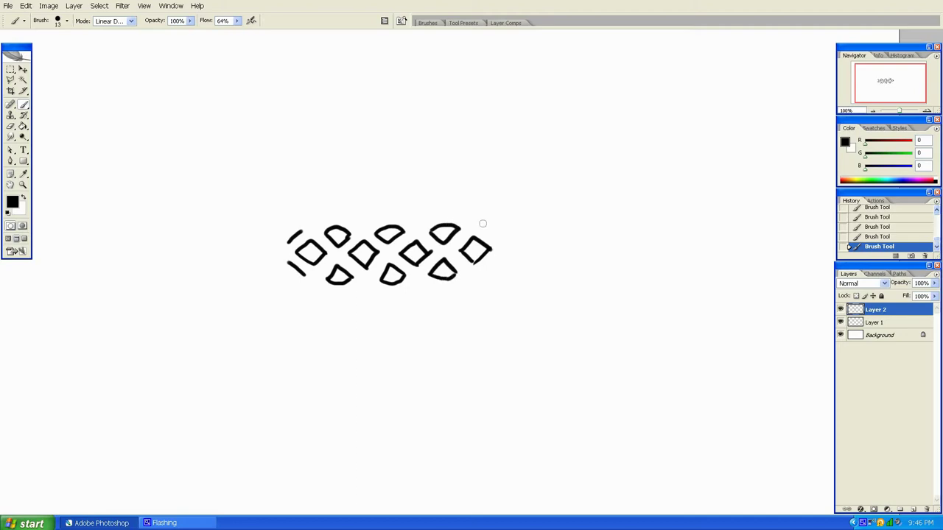
pyautogui.moveTo(483, 222)
pyautogui.mouseDown()
pyautogui.moveTo(505, 231)
pyautogui.moveTo(500, 237)
pyautogui.mouseUp()
pyautogui.moveTo(486, 274)
pyautogui.mouseDown()
pyautogui.moveTo(498, 260)
pyautogui.moveTo(496, 279)
pyautogui.moveTo(486, 277)
pyautogui.mouseUp()
pyautogui.moveTo(264, 264)
pyautogui.mouseDown()
pyautogui.moveTo(274, 252)
pyautogui.moveTo(263, 245)
pyautogui.mouseUp()
# - Paint the top, bottom and right-end strands plus diagonal crossings over the right diamonds
pyautogui.moveTo(365, 225)
pyautogui.mouseDown()
pyautogui.moveTo(373, 215)
pyautogui.moveTo(405, 213)
pyautogui.moveTo(417, 223)
pyautogui.moveTo(492, 206)
pyautogui.moveTo(517, 214)
pyautogui.moveTo(511, 245)
pyautogui.mouseUp()
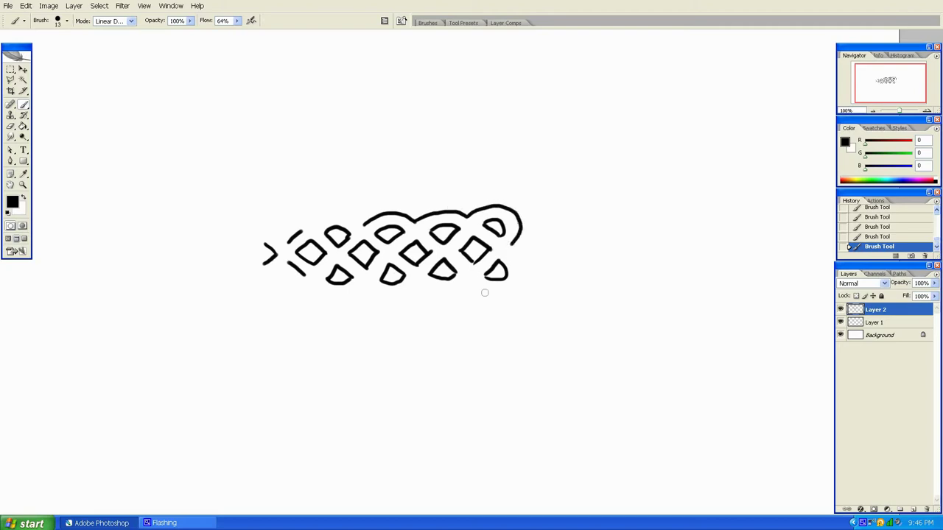
pyautogui.moveTo(472, 289)
pyautogui.mouseDown()
pyautogui.moveTo(507, 296)
pyautogui.moveTo(523, 274)
pyautogui.moveTo(510, 246)
pyautogui.mouseUp()
pyautogui.moveTo(468, 288)
pyautogui.mouseDown()
pyautogui.moveTo(383, 301)
pyautogui.moveTo(321, 292)
pyautogui.mouseUp()
pyautogui.moveTo(363, 225)
pyautogui.mouseDown()
pyautogui.moveTo(277, 233)
pyautogui.moveTo(290, 242)
pyautogui.moveTo(285, 264)
pyautogui.mouseUp()
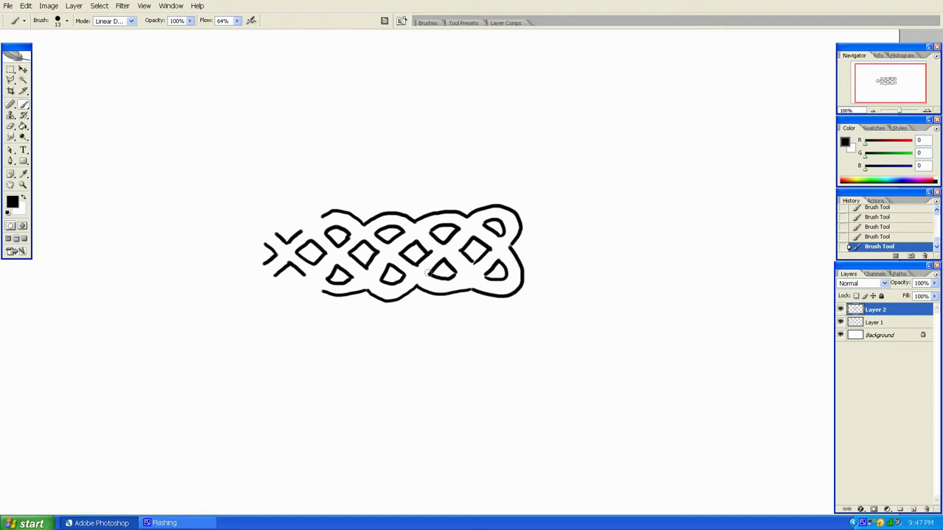
pyautogui.moveTo(427, 273); pyautogui.dragTo(412, 261)
pyautogui.moveTo(442, 260)
pyautogui.mouseDown()
pyautogui.moveTo(464, 246)
pyautogui.moveTo(447, 240)
pyautogui.moveTo(489, 248)
pyautogui.moveTo(504, 234)
pyautogui.moveTo(448, 221)
pyautogui.mouseUp()
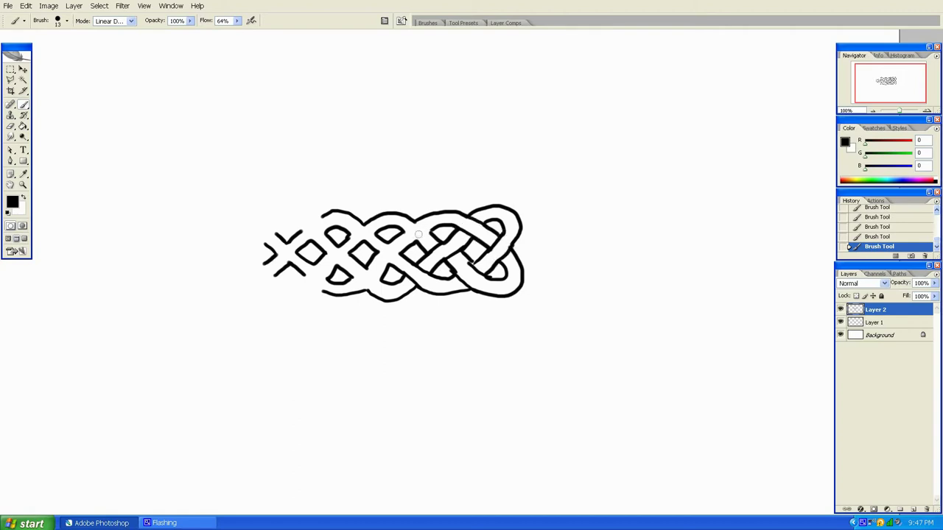
# - Brush crossing strands over the middle loop and a small diamond left of the X marks
pyautogui.moveTo(432, 234)
pyautogui.mouseDown()
pyautogui.moveTo(414, 222)
pyautogui.moveTo(383, 223)
pyautogui.mouseUp()
pyautogui.moveTo(371, 263)
pyautogui.mouseDown()
pyautogui.moveTo(394, 237)
pyautogui.moveTo(352, 218)
pyautogui.mouseUp()
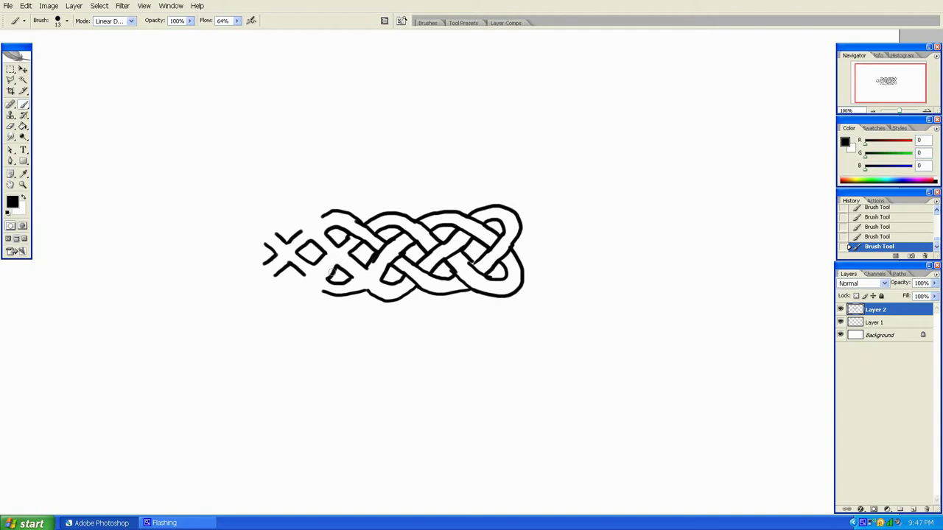
pyautogui.moveTo(322, 257); pyautogui.dragTo(339, 243)
pyautogui.moveTo(259, 262)
pyautogui.mouseDown()
pyautogui.moveTo(251, 253)
pyautogui.moveTo(259, 244)
pyautogui.moveTo(251, 243)
pyautogui.mouseUp()
pyautogui.moveTo(275, 232)
pyautogui.mouseDown()
pyautogui.moveTo(299, 228)
pyautogui.moveTo(317, 246)
pyautogui.mouseUp()
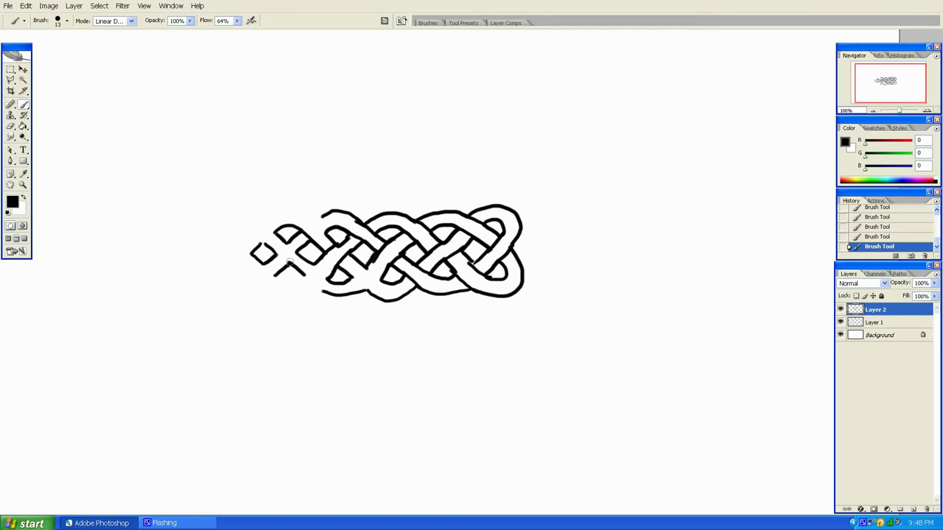
# - Extend the knot's top and lower edges and paint the outer and inner curves of the left loop
pyautogui.moveTo(285, 264)
pyautogui.mouseDown()
pyautogui.moveTo(299, 251)
pyautogui.moveTo(287, 239)
pyautogui.mouseUp()
pyautogui.moveTo(368, 273); pyautogui.dragTo(362, 264)
pyautogui.moveTo(323, 290); pyautogui.dragTo(297, 272)
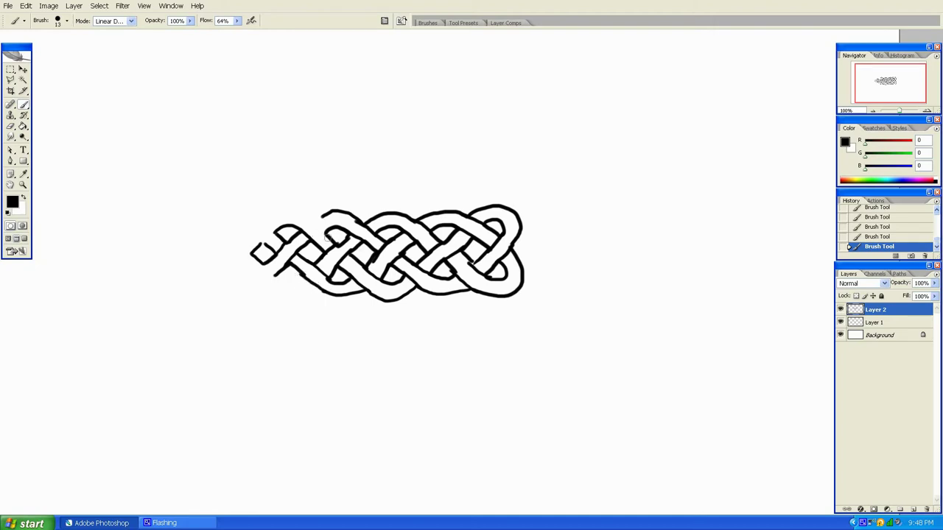
pyautogui.moveTo(326, 237)
pyautogui.mouseDown()
pyautogui.moveTo(302, 213)
pyautogui.moveTo(271, 218)
pyautogui.mouseUp()
pyautogui.moveTo(266, 247)
pyautogui.mouseDown()
pyautogui.moveTo(244, 232)
pyautogui.moveTo(230, 235)
pyautogui.moveTo(255, 218)
pyautogui.moveTo(229, 220)
pyautogui.moveTo(220, 232)
pyautogui.moveTo(229, 257)
pyautogui.mouseUp()
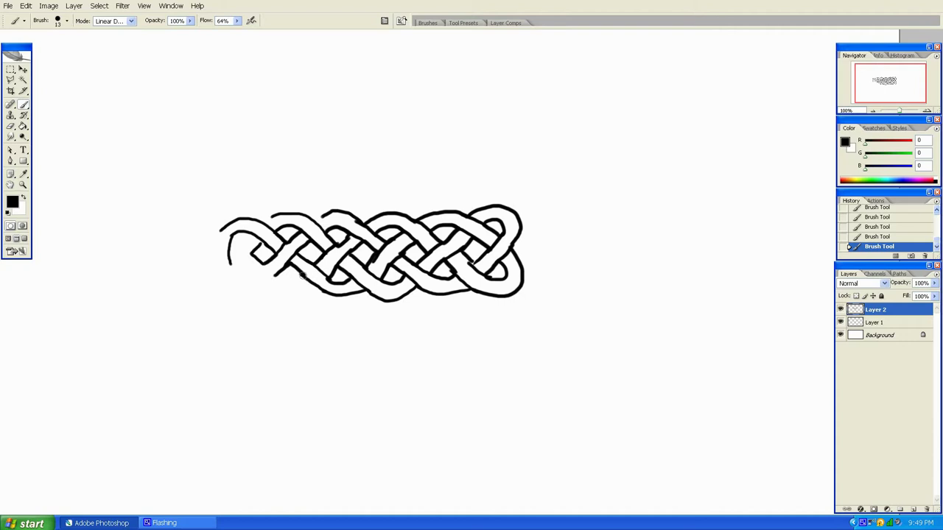
pyautogui.moveTo(302, 274)
pyautogui.mouseDown()
pyautogui.moveTo(287, 289)
pyautogui.moveTo(252, 294)
pyautogui.moveTo(227, 256)
pyautogui.mouseUp()
pyautogui.moveTo(318, 286)
pyautogui.mouseDown()
pyautogui.moveTo(248, 308)
pyautogui.moveTo(227, 294)
pyautogui.moveTo(215, 262)
pyautogui.moveTo(221, 228)
pyautogui.mouseUp()
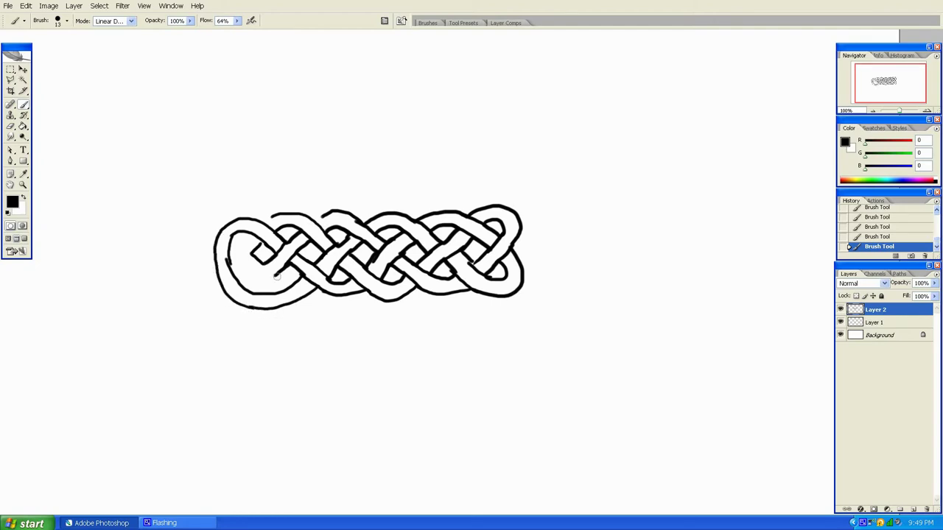
pyautogui.moveTo(277, 275)
pyautogui.mouseDown()
pyautogui.moveTo(262, 279)
pyautogui.moveTo(240, 259)
pyautogui.moveTo(246, 236)
pyautogui.moveTo(272, 213)
pyautogui.mouseUp()
pyautogui.moveTo(511, 200)
pyautogui.mouseDown()
pyautogui.moveTo(503, 194)
pyautogui.moveTo(521, 207)
pyautogui.mouseUp()
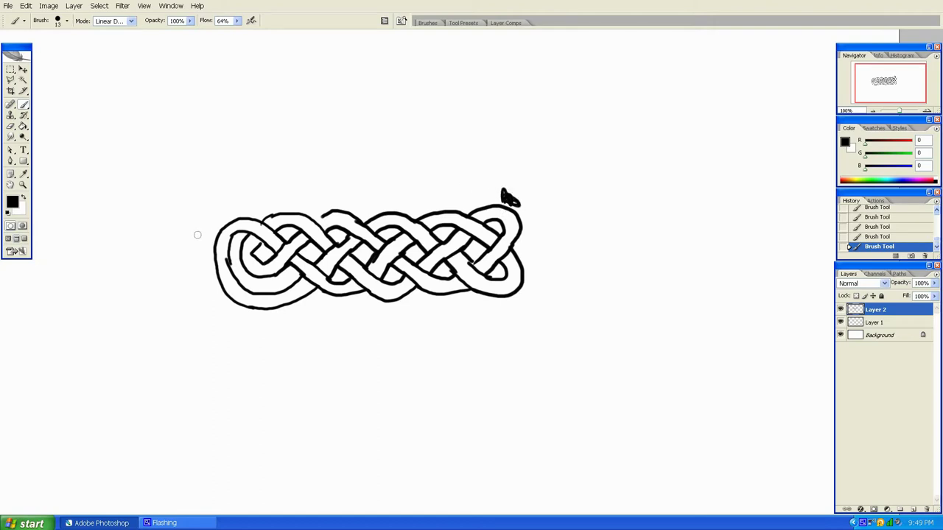
# - Erase the stray marks left of the knot and above its right end
pyautogui.moveTo(197, 235); pyautogui.dragTo(209, 229)
pyautogui.moveTo(511, 202)
pyautogui.mouseDown()
pyautogui.moveTo(498, 184)
pyautogui.moveTo(507, 199)
pyautogui.moveTo(494, 193)
pyautogui.mouseUp()
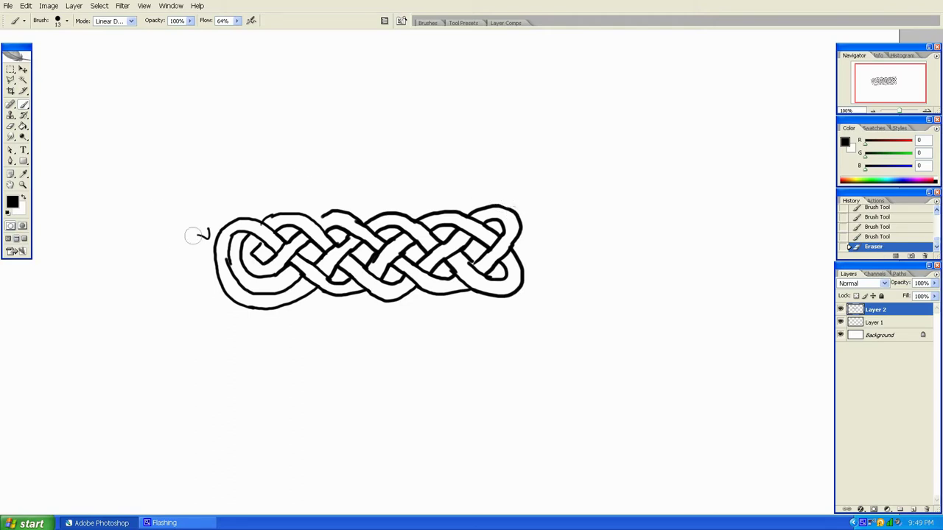
pyautogui.moveTo(193, 246)
pyautogui.mouseDown()
pyautogui.moveTo(208, 237)
pyautogui.moveTo(183, 241)
pyautogui.mouseUp()
# - Clear the entire knot drawing from Layer 2 with Select All and Delete, then deselect
pyautogui.click(876, 323)
pyautogui.click(884, 310)
pyautogui.hotkey('ctrl', 'a')
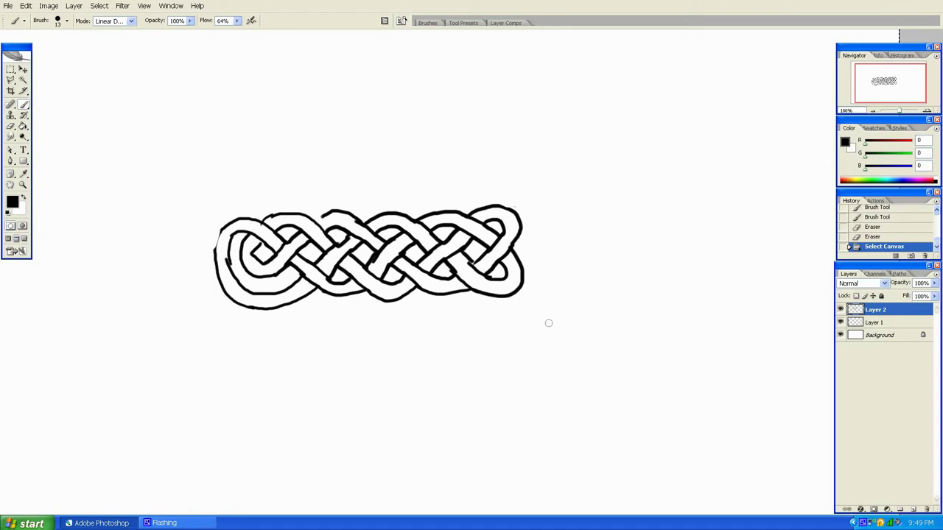
pyautogui.press('Delete')
pyautogui.hotkey('ctrl', 'd')
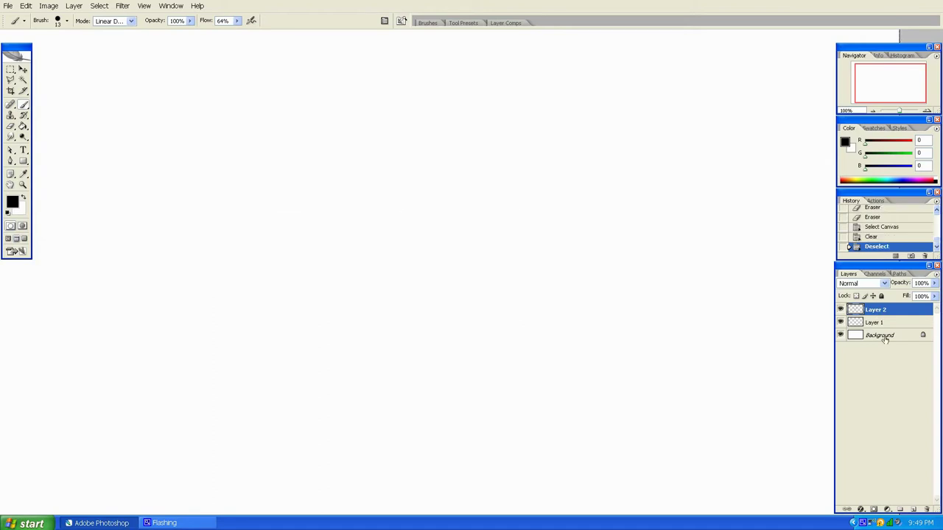
pyautogui.click(883, 325)
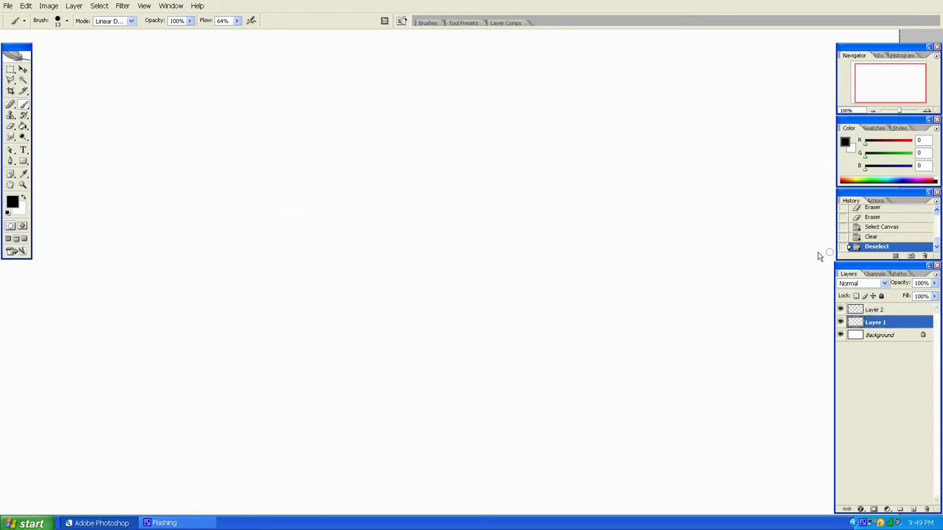
# - Set the foreground to light blue and draw a guide curve across Layer 1
pyautogui.click(9, 205)
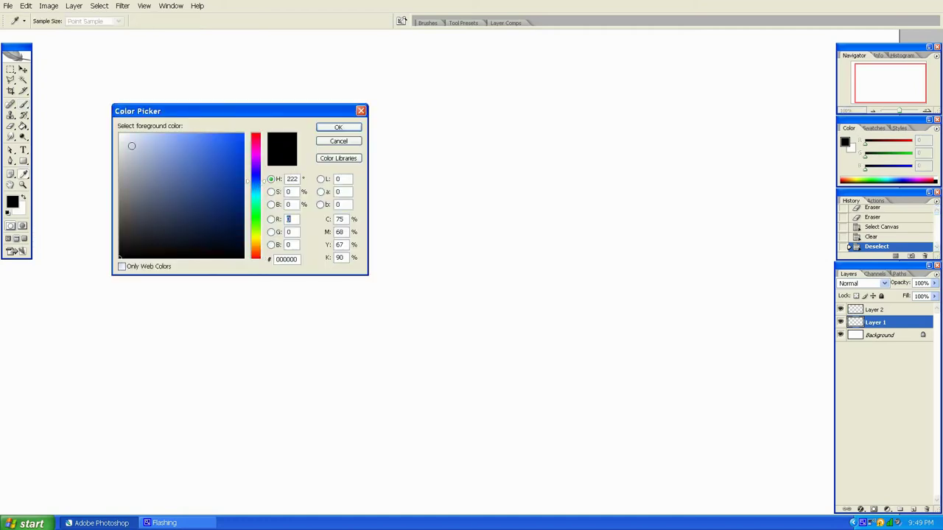
pyautogui.click(173, 138)
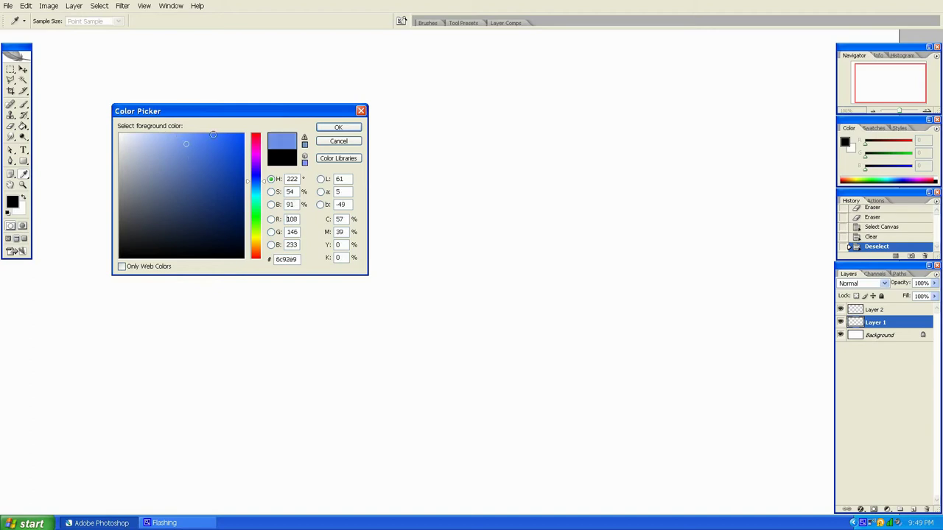
pyautogui.click(339, 129)
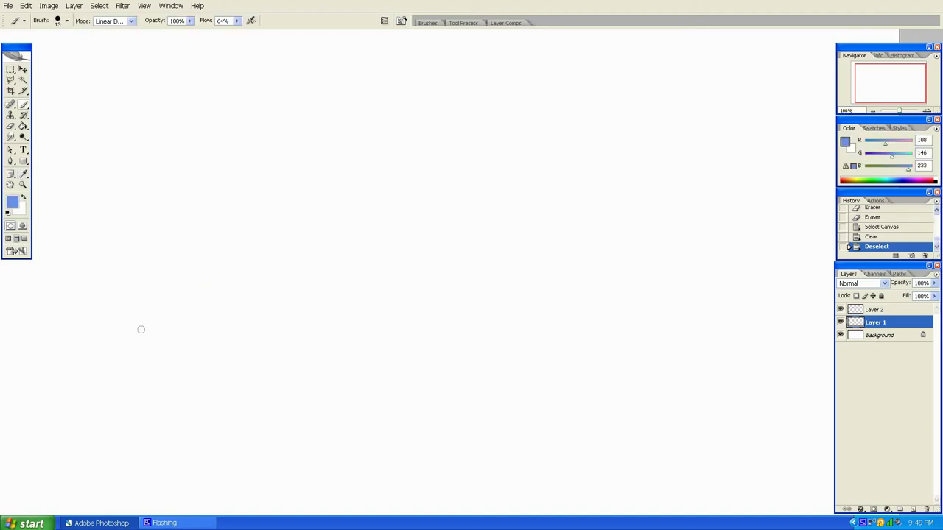
pyautogui.moveTo(136, 322)
pyautogui.mouseDown()
pyautogui.moveTo(191, 312)
pyautogui.moveTo(265, 261)
pyautogui.moveTo(299, 205)
pyautogui.moveTo(368, 152)
pyautogui.moveTo(429, 156)
pyautogui.moveTo(488, 200)
pyautogui.moveTo(511, 235)
pyautogui.mouseUp()
# - Select Layer 2 and set the foreground colour to dark brown
pyautogui.click(880, 310)
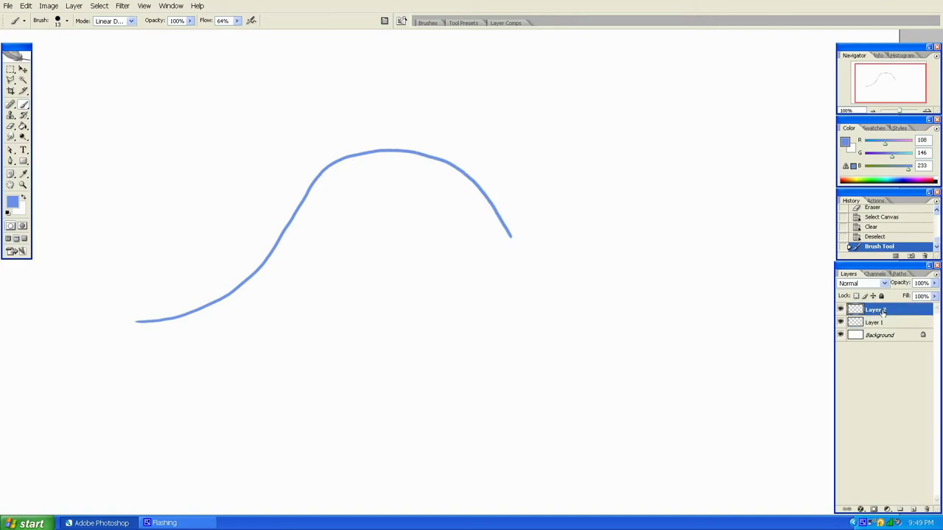
pyautogui.click(10, 204)
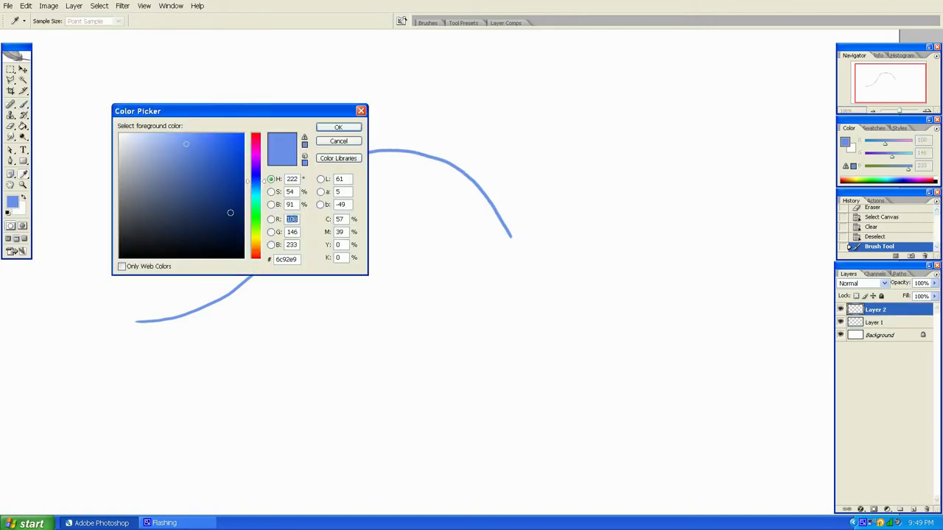
pyautogui.click(256, 251)
pyautogui.click(219, 218)
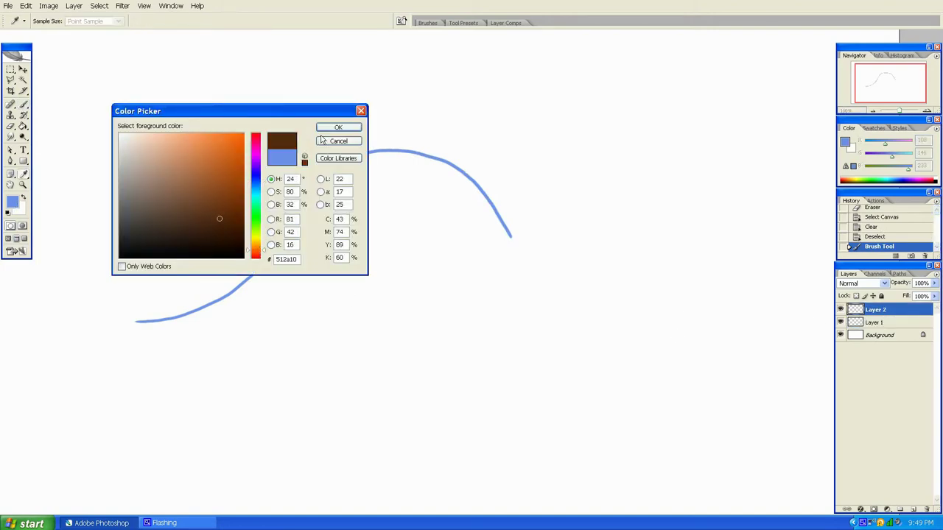
pyautogui.click(324, 128)
# - Paint brown diamonds along the blue curve and start small flanking diamonds around the third one
pyautogui.moveTo(162, 320)
pyautogui.mouseDown()
pyautogui.moveTo(207, 291)
pyautogui.moveTo(221, 296)
pyautogui.moveTo(205, 305)
pyautogui.moveTo(218, 310)
pyautogui.moveTo(239, 269)
pyautogui.moveTo(259, 282)
pyautogui.moveTo(266, 235)
pyautogui.moveTo(279, 240)
pyautogui.moveTo(274, 250)
pyautogui.moveTo(291, 247)
pyautogui.moveTo(286, 203)
pyautogui.moveTo(303, 197)
pyautogui.moveTo(295, 214)
pyautogui.moveTo(310, 211)
pyautogui.moveTo(333, 163)
pyautogui.mouseUp()
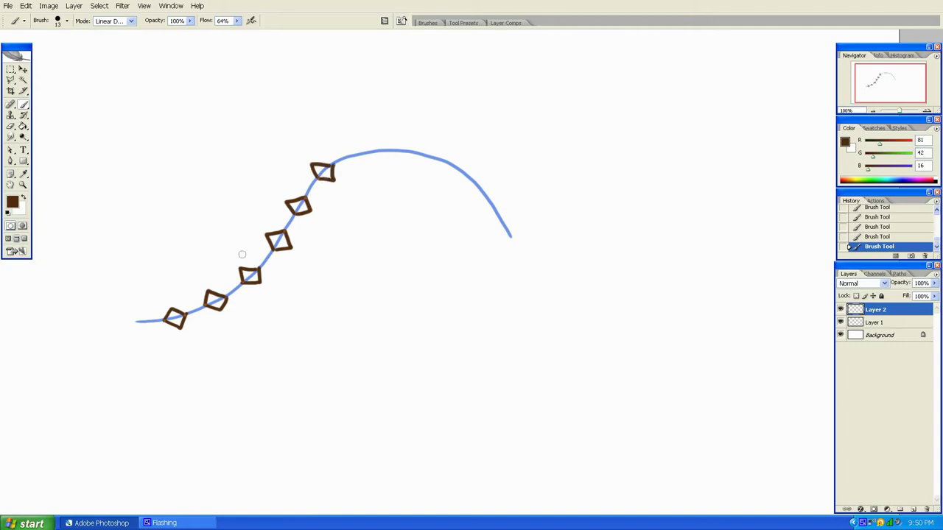
pyautogui.moveTo(242, 255)
pyautogui.mouseDown()
pyautogui.moveTo(255, 258)
pyautogui.moveTo(255, 242)
pyautogui.mouseUp()
pyautogui.moveTo(271, 279)
pyautogui.mouseDown()
pyautogui.moveTo(272, 264)
pyautogui.moveTo(285, 262)
pyautogui.mouseUp()
pyautogui.moveTo(215, 274); pyautogui.dragTo(222, 281)
pyautogui.moveTo(221, 281); pyautogui.dragTo(229, 270)
# - Add and close flanking diamonds beside the first and second diamonds on both sides
pyautogui.moveTo(236, 314)
pyautogui.mouseDown()
pyautogui.moveTo(241, 299)
pyautogui.moveTo(259, 298)
pyautogui.mouseUp()
pyautogui.moveTo(212, 324)
pyautogui.mouseDown()
pyautogui.moveTo(201, 317)
pyautogui.moveTo(191, 333)
pyautogui.mouseUp()
pyautogui.moveTo(178, 299)
pyautogui.mouseDown()
pyautogui.moveTo(193, 302)
pyautogui.moveTo(196, 291)
pyautogui.mouseUp()
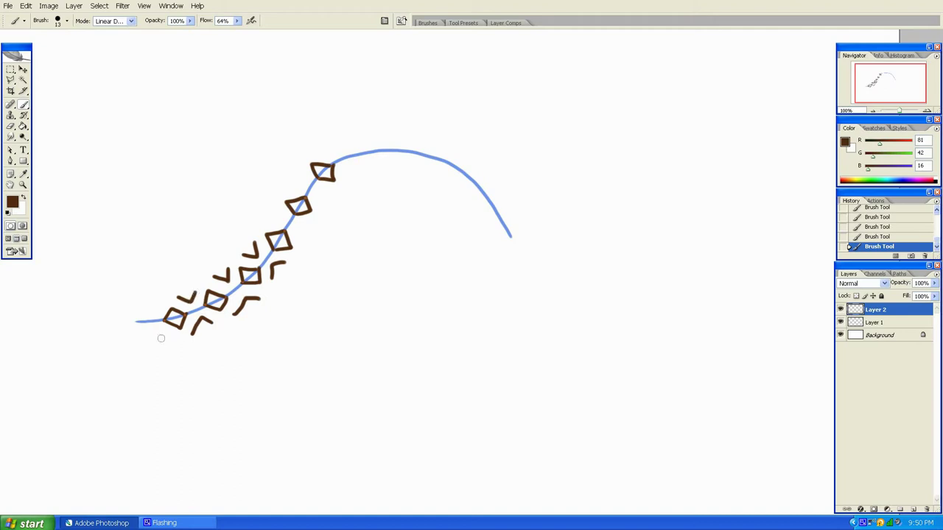
pyautogui.moveTo(192, 332); pyautogui.dragTo(213, 324)
pyautogui.moveTo(177, 298); pyautogui.dragTo(191, 291)
pyautogui.moveTo(236, 313)
pyautogui.mouseDown()
pyautogui.moveTo(257, 316)
pyautogui.moveTo(257, 296)
pyautogui.mouseUp()
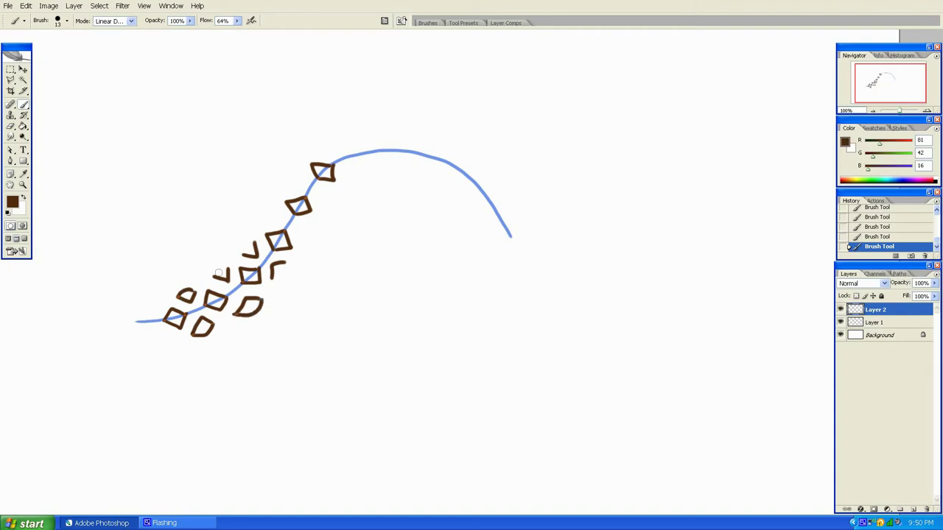
pyautogui.moveTo(212, 276)
pyautogui.mouseDown()
pyautogui.moveTo(249, 247)
pyautogui.moveTo(280, 279)
pyautogui.moveTo(300, 230)
pyautogui.moveTo(310, 221)
pyautogui.moveTo(305, 241)
pyautogui.moveTo(314, 234)
pyautogui.moveTo(312, 224)
pyautogui.moveTo(278, 221)
pyautogui.moveTo(276, 209)
pyautogui.moveTo(265, 221)
pyautogui.moveTo(299, 170)
pyautogui.mouseUp()
# - Add a small diamond near the top, then brush the braid's lower strand and outer arc
pyautogui.moveTo(321, 207)
pyautogui.mouseDown()
pyautogui.moveTo(321, 195)
pyautogui.moveTo(326, 203)
pyautogui.moveTo(335, 194)
pyautogui.mouseUp()
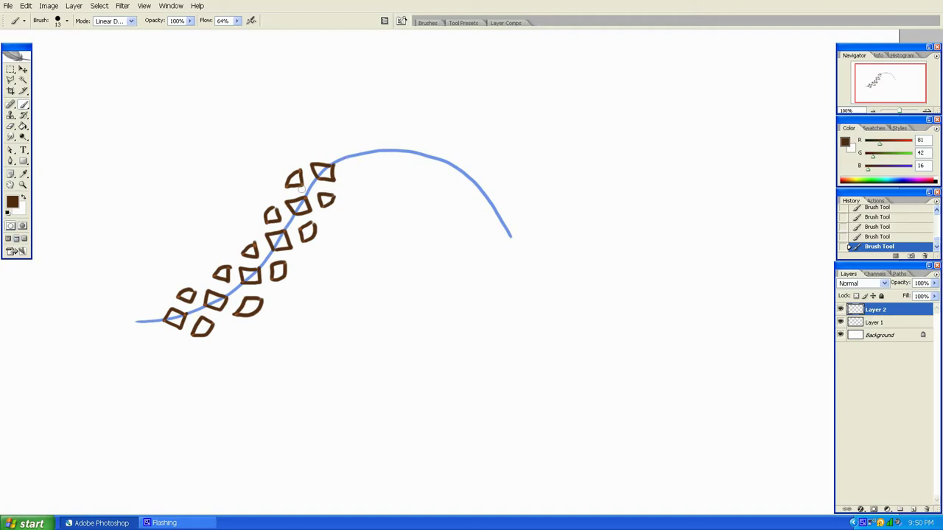
pyautogui.moveTo(190, 346)
pyautogui.mouseDown()
pyautogui.moveTo(255, 328)
pyautogui.moveTo(274, 312)
pyautogui.moveTo(275, 292)
pyautogui.moveTo(300, 274)
pyautogui.moveTo(303, 257)
pyautogui.moveTo(349, 204)
pyautogui.mouseUp()
pyautogui.moveTo(194, 275)
pyautogui.mouseDown()
pyautogui.moveTo(167, 286)
pyautogui.moveTo(239, 239)
pyautogui.moveTo(226, 251)
pyautogui.moveTo(259, 215)
pyautogui.moveTo(250, 230)
pyautogui.moveTo(259, 201)
pyautogui.moveTo(285, 180)
pyautogui.moveTo(270, 194)
pyautogui.moveTo(294, 162)
pyautogui.mouseUp()
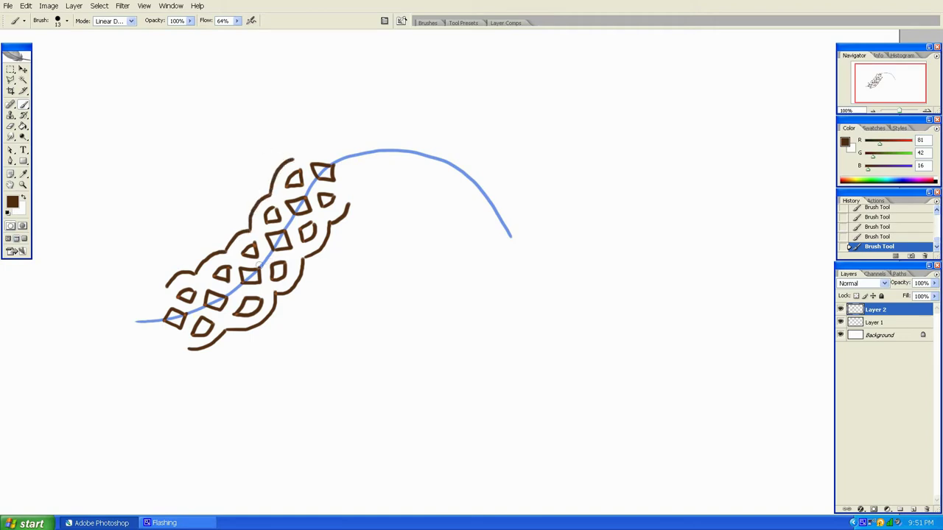
# - Brush brown crossing strands over the blue line through the braid, then select the whole canvas
pyautogui.moveTo(273, 268); pyautogui.dragTo(272, 243)
pyautogui.moveTo(302, 205)
pyautogui.mouseDown()
pyautogui.moveTo(300, 183)
pyautogui.moveTo(315, 175)
pyautogui.mouseUp()
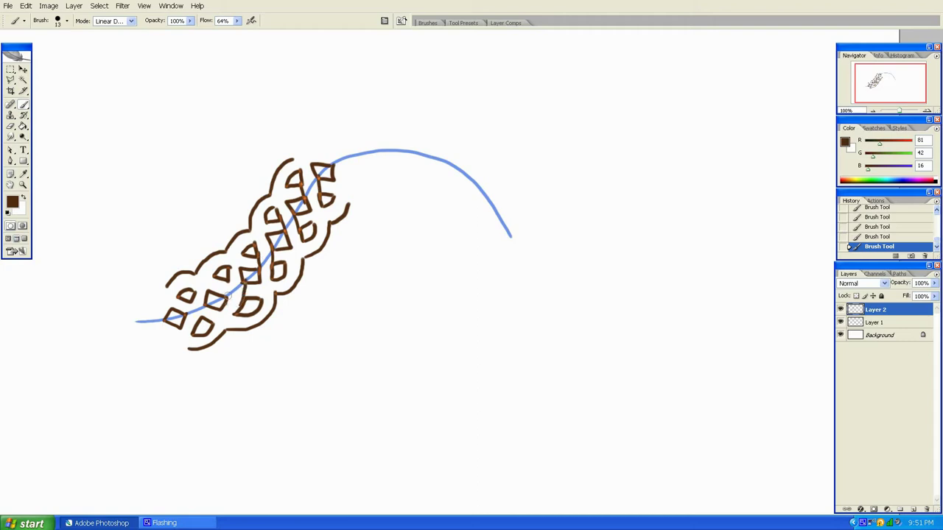
pyautogui.moveTo(230, 303)
pyautogui.mouseDown()
pyautogui.moveTo(238, 250)
pyautogui.moveTo(226, 270)
pyautogui.moveTo(246, 252)
pyautogui.mouseUp()
pyautogui.moveTo(274, 293); pyautogui.dragTo(265, 295)
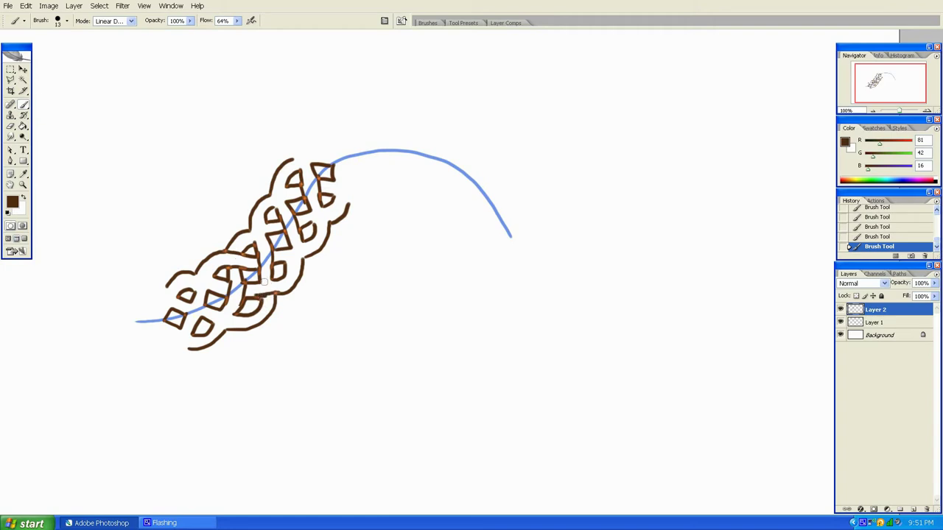
pyautogui.moveTo(263, 282); pyautogui.dragTo(276, 278)
pyautogui.moveTo(216, 278)
pyautogui.mouseDown()
pyautogui.moveTo(189, 271)
pyautogui.moveTo(188, 289)
pyautogui.mouseUp()
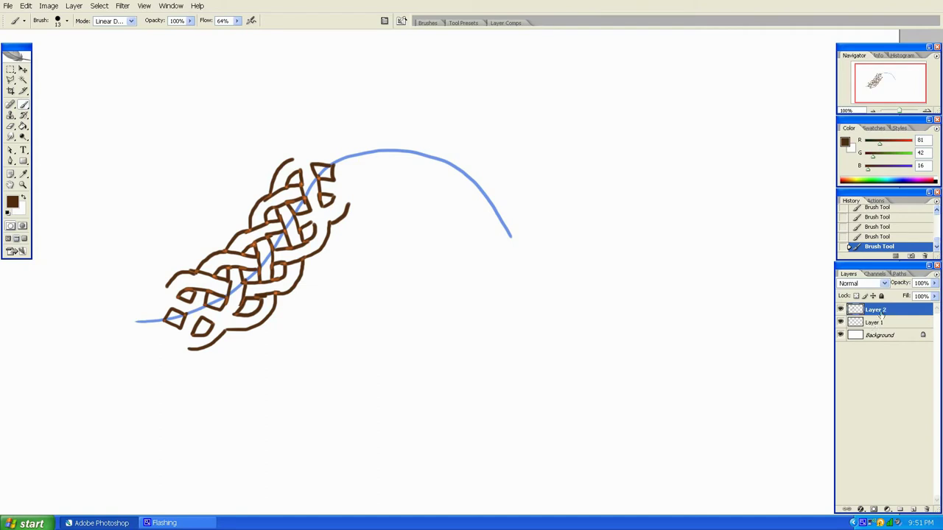
pyautogui.hotkey('ctrl', 'a')
# - Delete the brown knotwork on Layer 2 and the blue guide curve on Layer 1
pyautogui.press('Delete')
pyautogui.click(887, 326)
pyautogui.press('Delete')
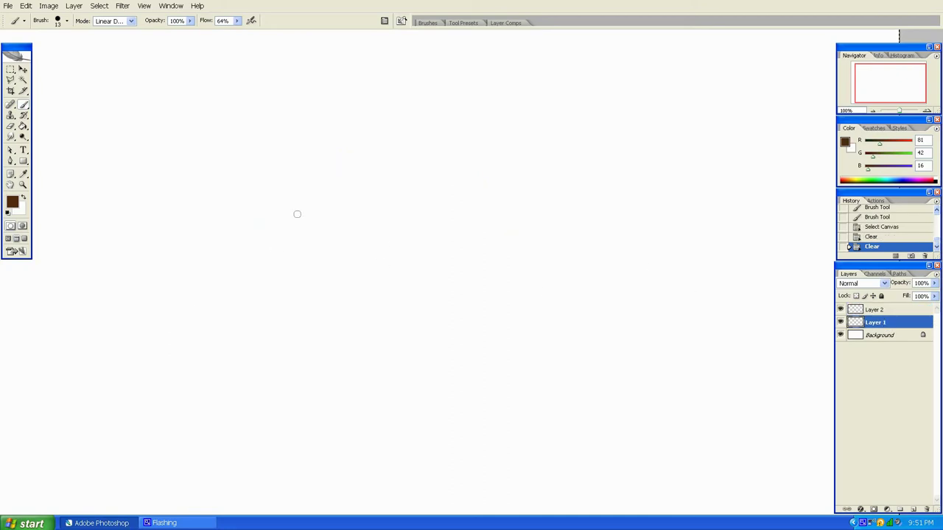
# - Set the foreground colour to light cyan #aeebea
pyautogui.click(12, 203)
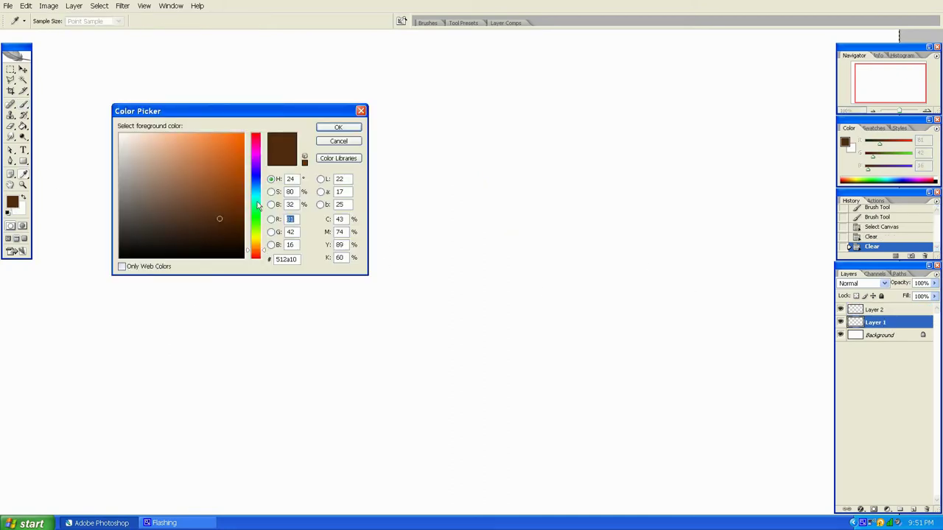
pyautogui.click(255, 196)
pyautogui.click(143, 145)
pyautogui.click(151, 143)
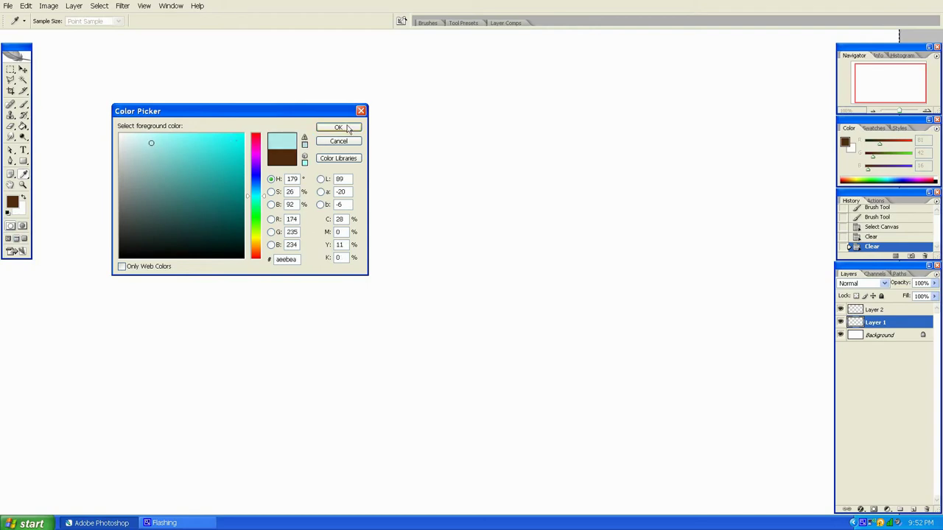
pyautogui.click(349, 128)
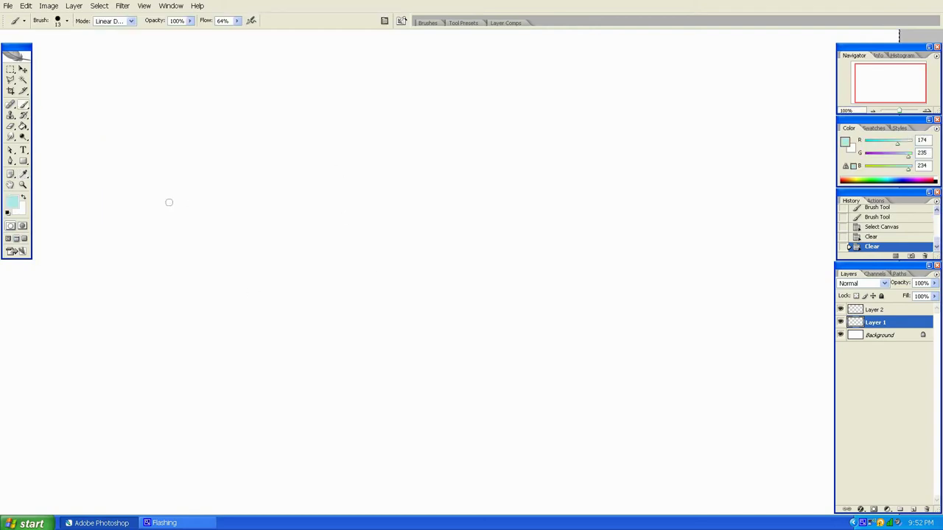
# - Paint the T guide's horizontal and upright lines, touching up the junction with white
pyautogui.moveTo(165, 216); pyautogui.dragTo(427, 209)
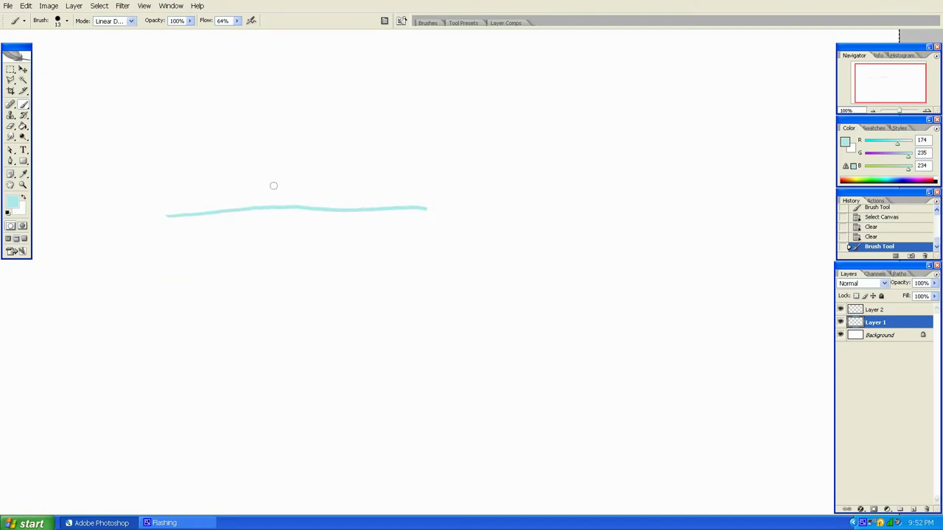
pyautogui.moveTo(224, 208); pyautogui.dragTo(218, 142)
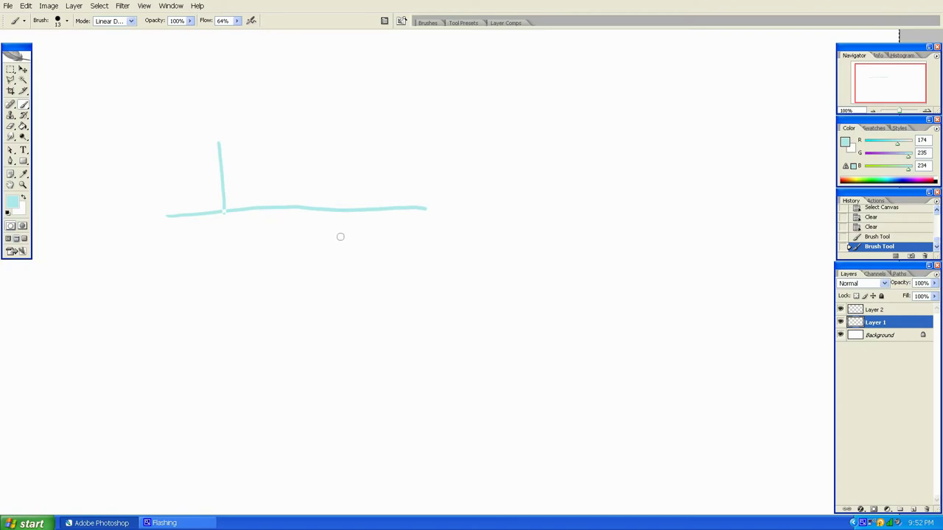
pyautogui.click(231, 209)
pyautogui.click(24, 197)
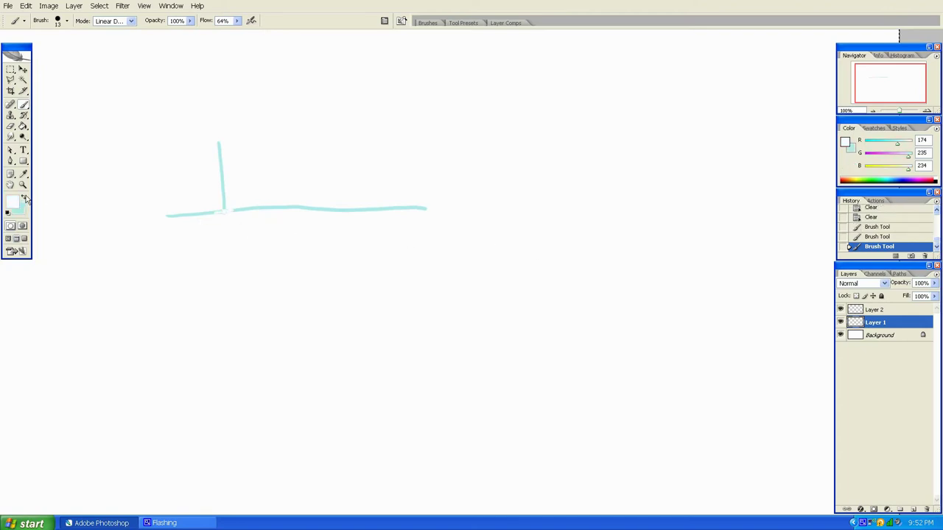
pyautogui.moveTo(203, 213); pyautogui.dragTo(234, 210)
pyautogui.click(24, 198)
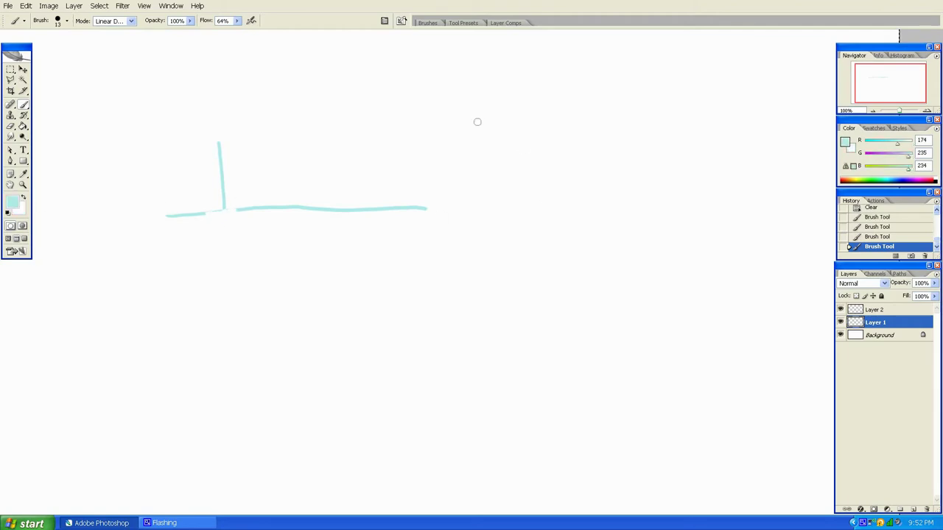
pyautogui.click(131, 22)
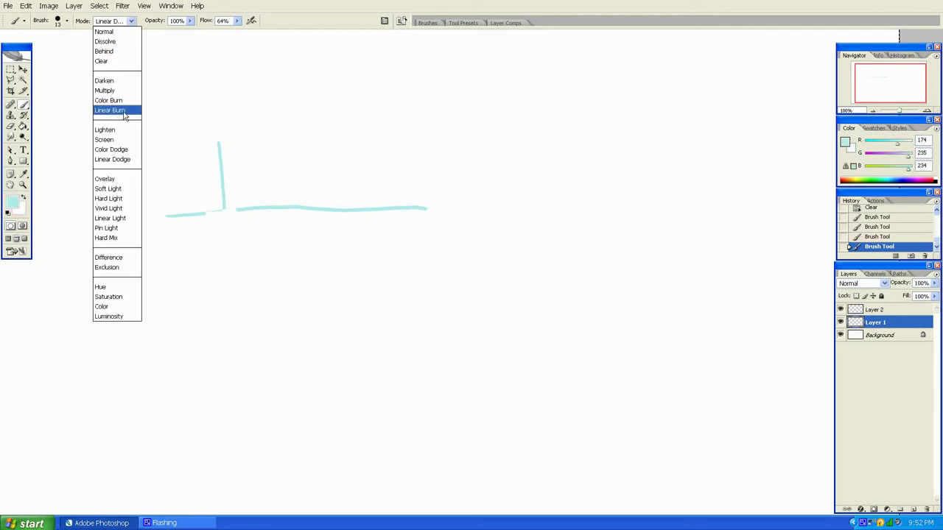
# - Set the brush mode to Normal, repaint the T line's gap, and paint the cross's vertical line
pyautogui.click(108, 32)
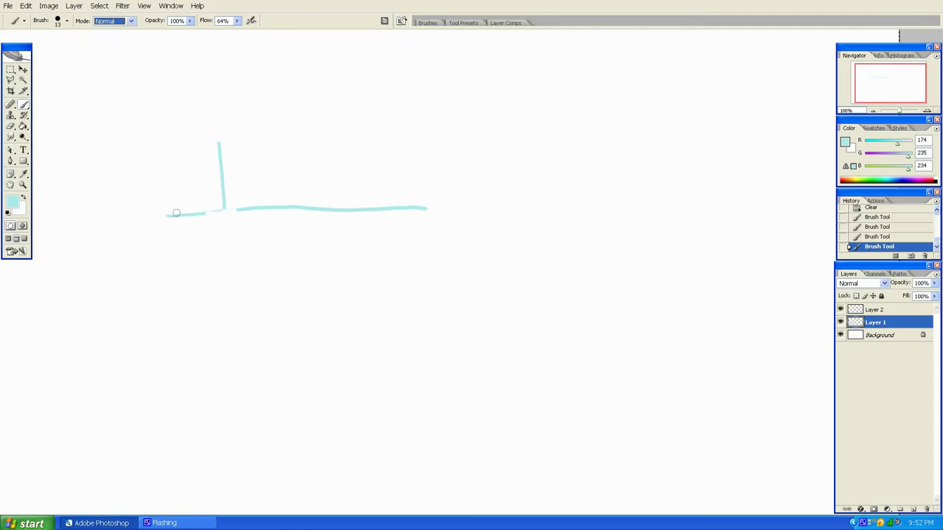
pyautogui.moveTo(169, 214); pyautogui.dragTo(257, 210)
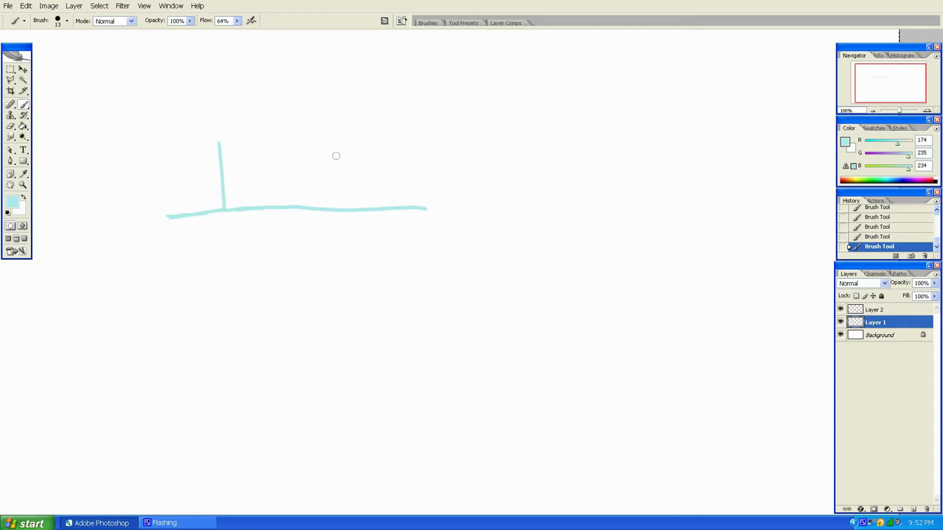
pyautogui.moveTo(338, 154); pyautogui.dragTo(351, 258)
# - Paint the three-armed Y guide at lower left and lengthen its arms
pyautogui.moveTo(281, 402)
pyautogui.mouseDown()
pyautogui.moveTo(337, 398)
pyautogui.moveTo(351, 359)
pyautogui.mouseUp()
pyautogui.moveTo(330, 399); pyautogui.dragTo(363, 426)
pyautogui.moveTo(283, 403); pyautogui.dragTo(245, 407)
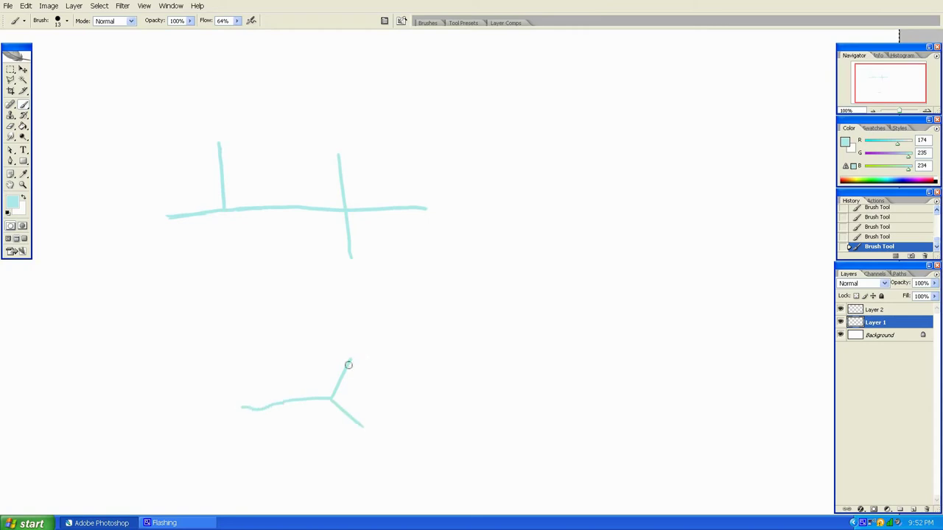
pyautogui.moveTo(350, 359); pyautogui.dragTo(363, 340)
pyautogui.moveTo(362, 426); pyautogui.dragTo(382, 441)
# - Paint the five-spoke star guide and lengthen each of its arms
pyautogui.moveTo(519, 372)
pyautogui.mouseDown()
pyautogui.moveTo(582, 366)
pyautogui.moveTo(581, 422)
pyautogui.mouseUp()
pyautogui.moveTo(580, 363); pyautogui.dragTo(625, 396)
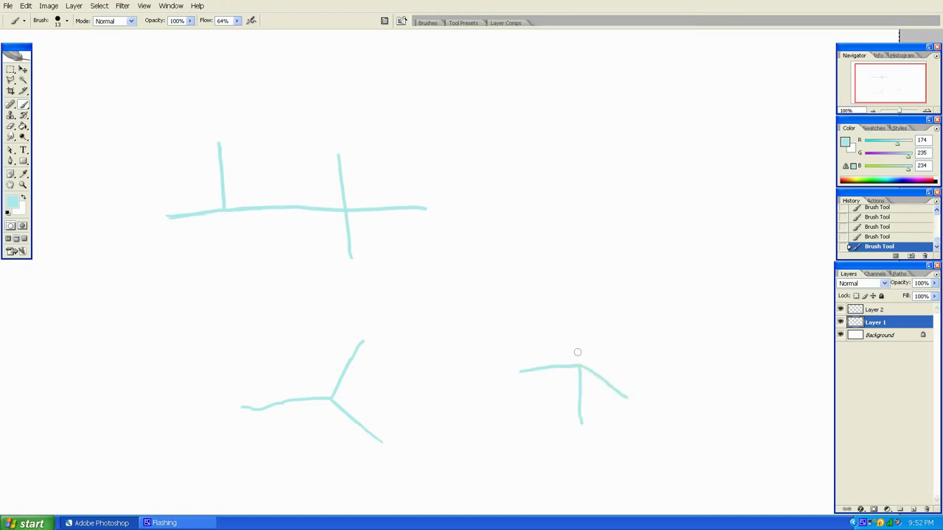
pyautogui.moveTo(578, 366); pyautogui.dragTo(626, 347)
pyautogui.moveTo(580, 366); pyautogui.dragTo(561, 313)
pyautogui.moveTo(625, 347); pyautogui.dragTo(662, 333)
pyautogui.moveTo(620, 392); pyautogui.dragTo(650, 416)
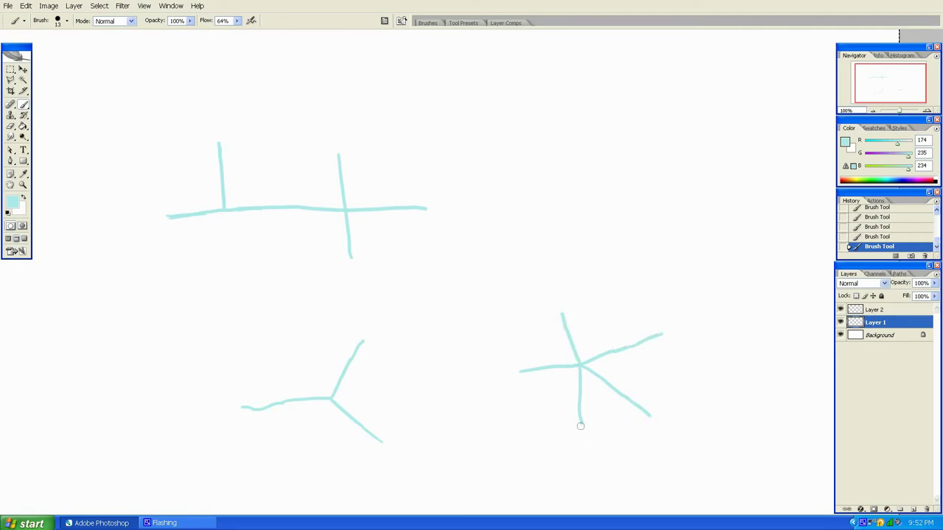
pyautogui.moveTo(580, 423); pyautogui.dragTo(582, 454)
pyautogui.moveTo(521, 371); pyautogui.dragTo(493, 374)
pyautogui.moveTo(560, 317); pyautogui.dragTo(554, 278)
# - Extend the cross, Y and star guide arms further outward
pyautogui.moveTo(350, 254); pyautogui.dragTo(352, 289)
pyautogui.moveTo(338, 157); pyautogui.dragTo(339, 132)
pyautogui.moveTo(250, 408); pyautogui.dragTo(228, 410)
pyautogui.moveTo(361, 342); pyautogui.dragTo(373, 326)
pyautogui.moveTo(380, 441); pyautogui.dragTo(393, 451)
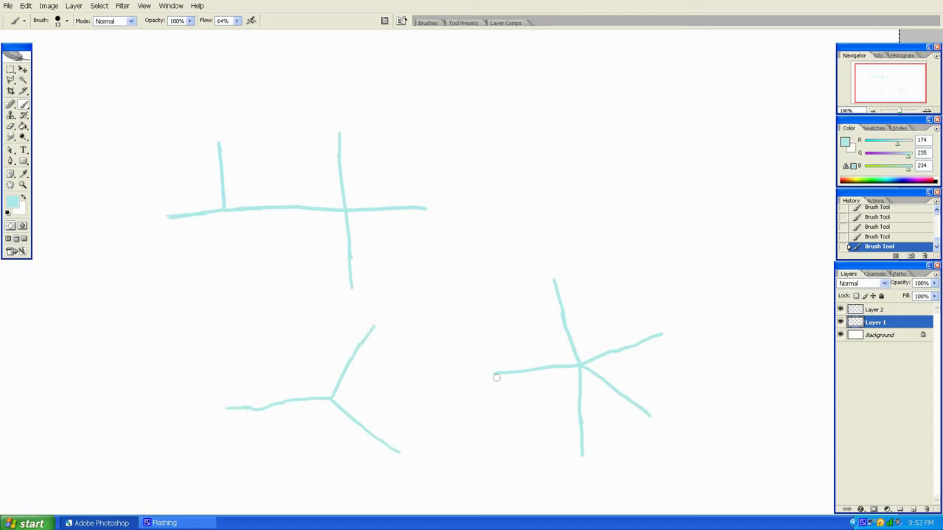
pyautogui.moveTo(496, 377); pyautogui.dragTo(478, 377)
pyautogui.moveTo(582, 458); pyautogui.dragTo(581, 475)
pyautogui.moveTo(652, 417); pyautogui.dragTo(669, 426)
pyautogui.moveTo(663, 335); pyautogui.dragTo(686, 332)
pyautogui.moveTo(555, 278); pyautogui.dragTo(550, 259)
# - Switch to Layer 2 and set the foreground colour to dark navy #0d154f
pyautogui.click(873, 310)
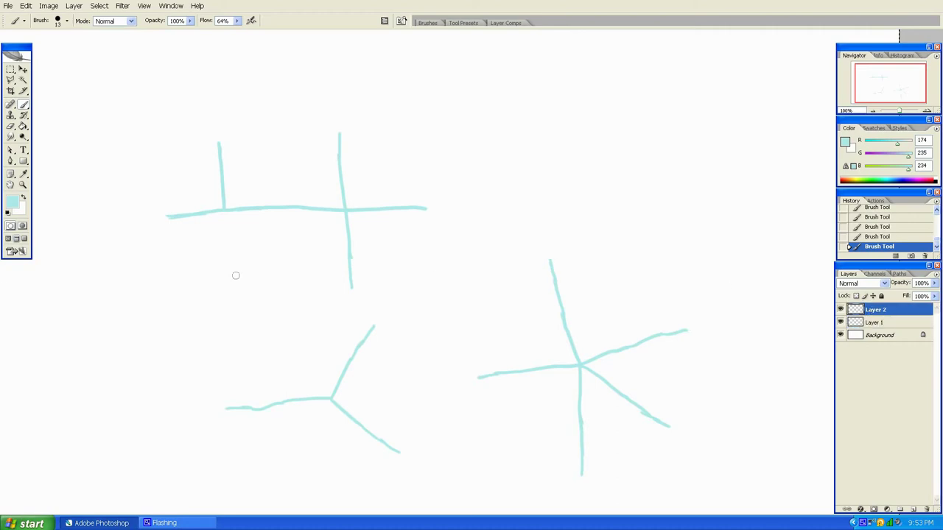
pyautogui.click(11, 201)
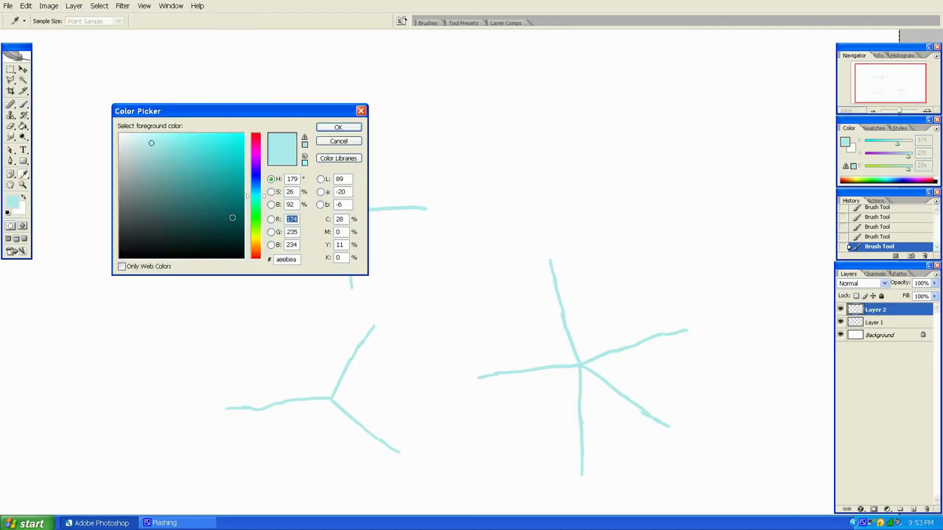
pyautogui.click(256, 178)
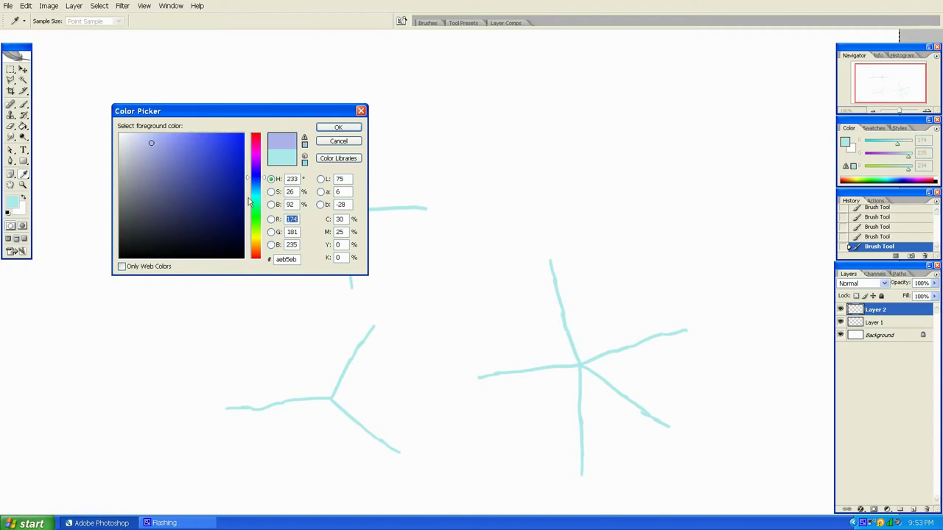
pyautogui.click(223, 218)
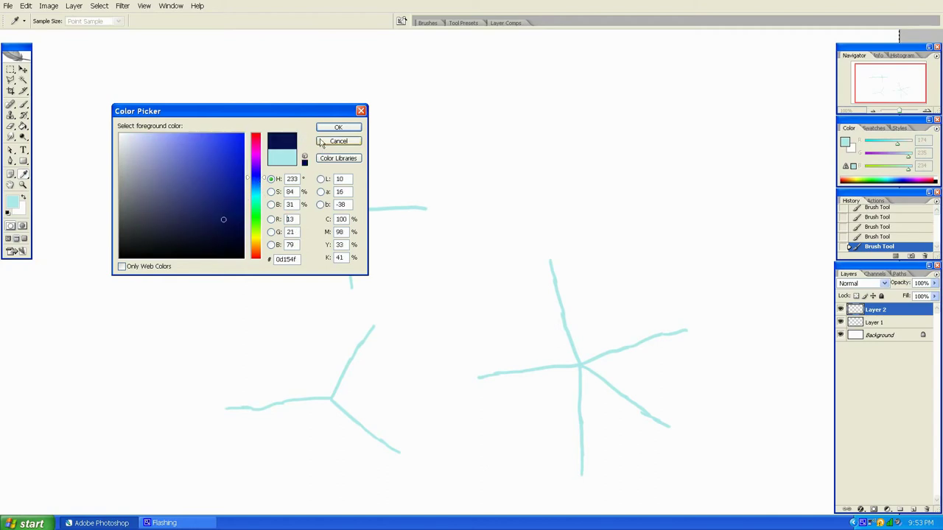
pyautogui.click(335, 127)
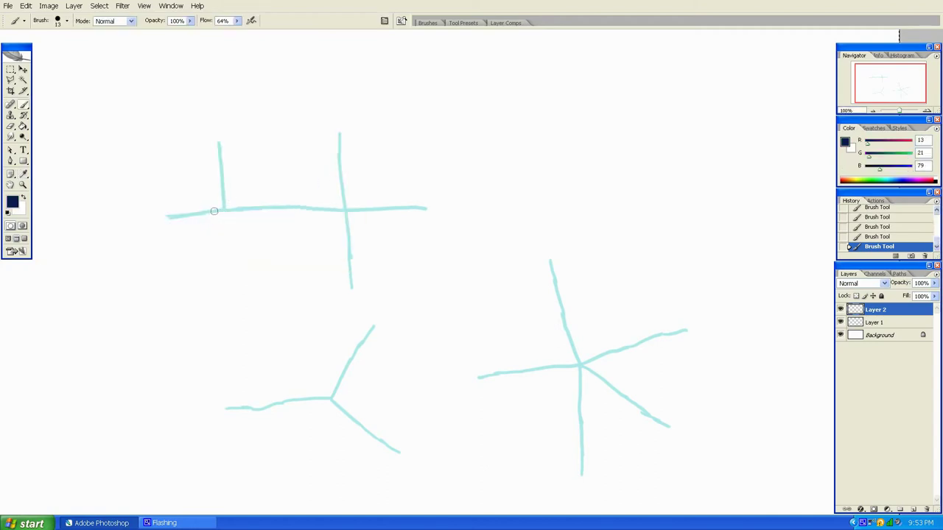
# - Brush navy diamond outlines along the T guide and on the cross's centre and arms
pyautogui.moveTo(214, 211)
pyautogui.mouseDown()
pyautogui.moveTo(224, 199)
pyautogui.moveTo(232, 210)
pyautogui.moveTo(274, 207)
pyautogui.mouseUp()
pyautogui.moveTo(337, 208)
pyautogui.mouseDown()
pyautogui.moveTo(341, 201)
pyautogui.moveTo(355, 209)
pyautogui.moveTo(344, 215)
pyautogui.moveTo(343, 200)
pyautogui.moveTo(303, 215)
pyautogui.moveTo(314, 208)
pyautogui.moveTo(303, 200)
pyautogui.moveTo(293, 208)
pyautogui.mouseUp()
pyautogui.moveTo(222, 181)
pyautogui.mouseDown()
pyautogui.moveTo(216, 171)
pyautogui.moveTo(232, 169)
pyautogui.moveTo(221, 159)
pyautogui.mouseUp()
pyautogui.moveTo(189, 205)
pyautogui.mouseDown()
pyautogui.moveTo(204, 214)
pyautogui.moveTo(193, 224)
pyautogui.moveTo(181, 214)
pyautogui.moveTo(187, 199)
pyautogui.mouseUp()
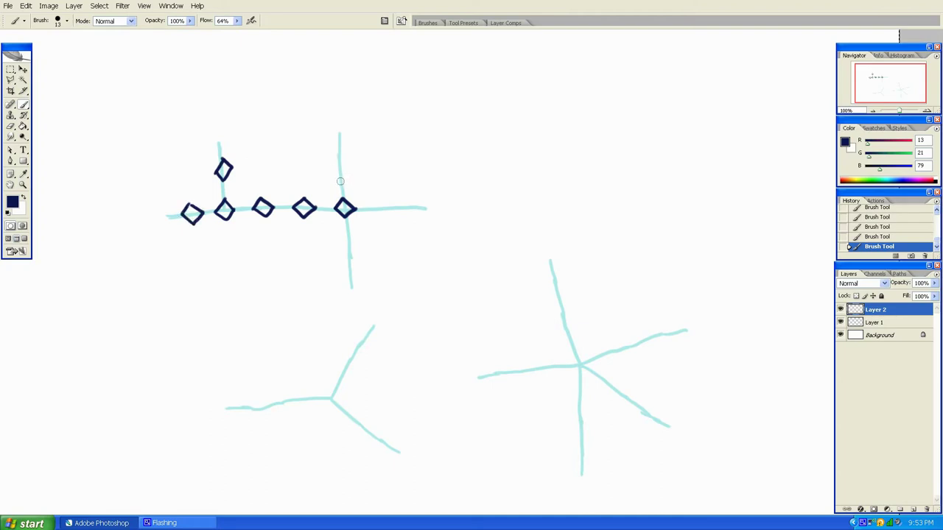
pyautogui.moveTo(340, 181)
pyautogui.mouseDown()
pyautogui.moveTo(332, 172)
pyautogui.moveTo(348, 171)
pyautogui.moveTo(332, 169)
pyautogui.moveTo(336, 137)
pyautogui.moveTo(352, 133)
pyautogui.moveTo(341, 121)
pyautogui.moveTo(337, 141)
pyautogui.mouseUp()
pyautogui.moveTo(377, 212)
pyautogui.mouseDown()
pyautogui.moveTo(396, 210)
pyautogui.moveTo(385, 201)
pyautogui.mouseUp()
pyautogui.moveTo(347, 235)
pyautogui.mouseDown()
pyautogui.moveTo(359, 246)
pyautogui.moveTo(338, 245)
pyautogui.moveTo(359, 285)
pyautogui.moveTo(341, 285)
pyautogui.moveTo(349, 271)
pyautogui.mouseUp()
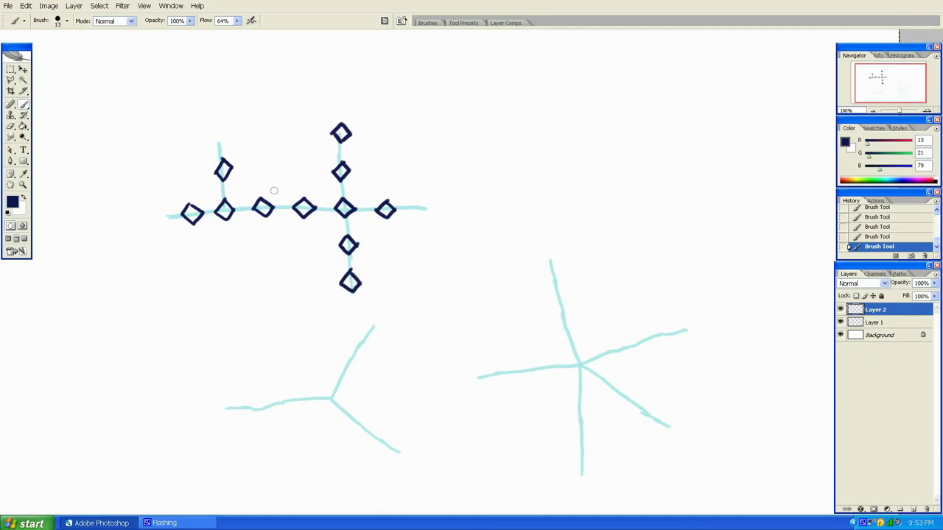
# - Add navy V marks between the T diamonds and beside the cross's arms
pyautogui.moveTo(274, 191)
pyautogui.mouseDown()
pyautogui.moveTo(281, 197)
pyautogui.moveTo(292, 188)
pyautogui.mouseUp()
pyautogui.moveTo(291, 222)
pyautogui.mouseDown()
pyautogui.moveTo(283, 214)
pyautogui.moveTo(274, 228)
pyautogui.moveTo(207, 219)
pyautogui.moveTo(195, 235)
pyautogui.moveTo(170, 222)
pyautogui.moveTo(165, 232)
pyautogui.moveTo(177, 201)
pyautogui.moveTo(205, 203)
pyautogui.moveTo(215, 190)
pyautogui.moveTo(243, 201)
pyautogui.moveTo(255, 190)
pyautogui.moveTo(238, 184)
pyautogui.moveTo(234, 193)
pyautogui.mouseUp()
pyautogui.moveTo(314, 189)
pyautogui.mouseDown()
pyautogui.moveTo(322, 199)
pyautogui.moveTo(333, 182)
pyautogui.moveTo(312, 190)
pyautogui.moveTo(353, 191)
pyautogui.moveTo(363, 181)
pyautogui.moveTo(355, 186)
pyautogui.mouseUp()
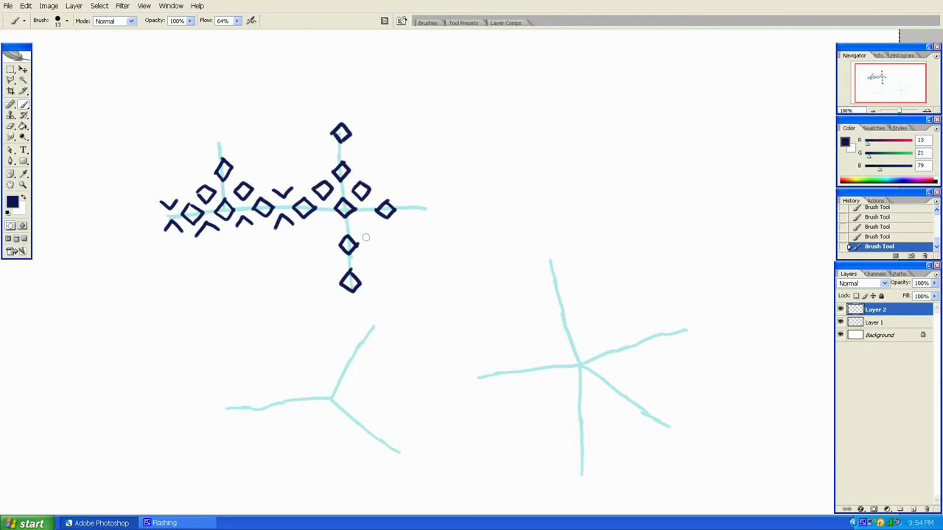
pyautogui.moveTo(357, 235)
pyautogui.mouseDown()
pyautogui.moveTo(364, 222)
pyautogui.moveTo(375, 227)
pyautogui.moveTo(329, 222)
pyautogui.moveTo(334, 229)
pyautogui.moveTo(321, 238)
pyautogui.moveTo(313, 228)
pyautogui.moveTo(325, 219)
pyautogui.mouseUp()
pyautogui.moveTo(333, 256)
pyautogui.mouseDown()
pyautogui.moveTo(343, 264)
pyautogui.moveTo(334, 270)
pyautogui.moveTo(369, 267)
pyautogui.moveTo(366, 274)
pyautogui.moveTo(328, 262)
pyautogui.moveTo(331, 254)
pyautogui.mouseUp()
pyautogui.moveTo(354, 163)
pyautogui.mouseDown()
pyautogui.moveTo(355, 148)
pyautogui.moveTo(328, 159)
pyautogui.moveTo(333, 139)
pyautogui.moveTo(352, 146)
pyautogui.mouseUp()
# - Close the navy V marks into loops and teardrop shapes around the T diamonds
pyautogui.moveTo(275, 190); pyautogui.dragTo(289, 189)
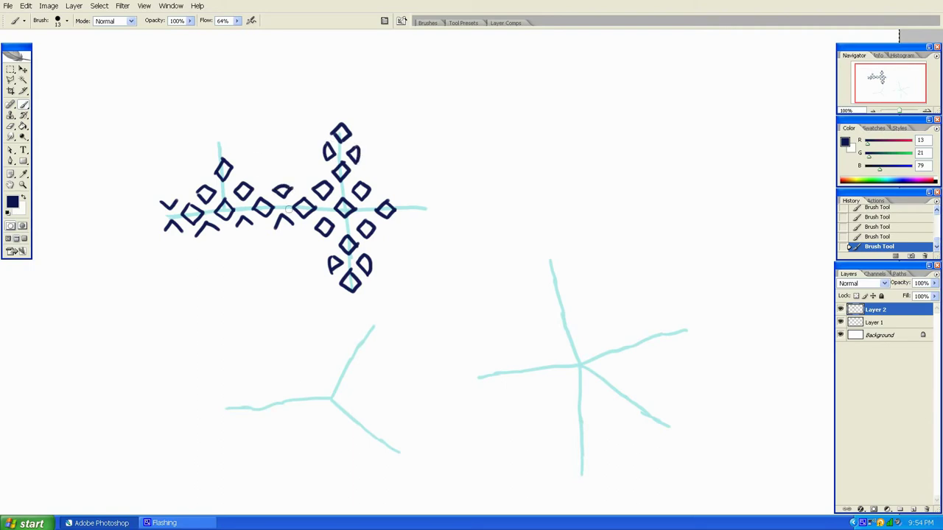
pyautogui.moveTo(280, 230); pyautogui.dragTo(293, 224)
pyautogui.moveTo(250, 226); pyautogui.dragTo(196, 232)
pyautogui.moveTo(175, 201); pyautogui.dragTo(159, 197)
pyautogui.moveTo(184, 229); pyautogui.dragTo(161, 232)
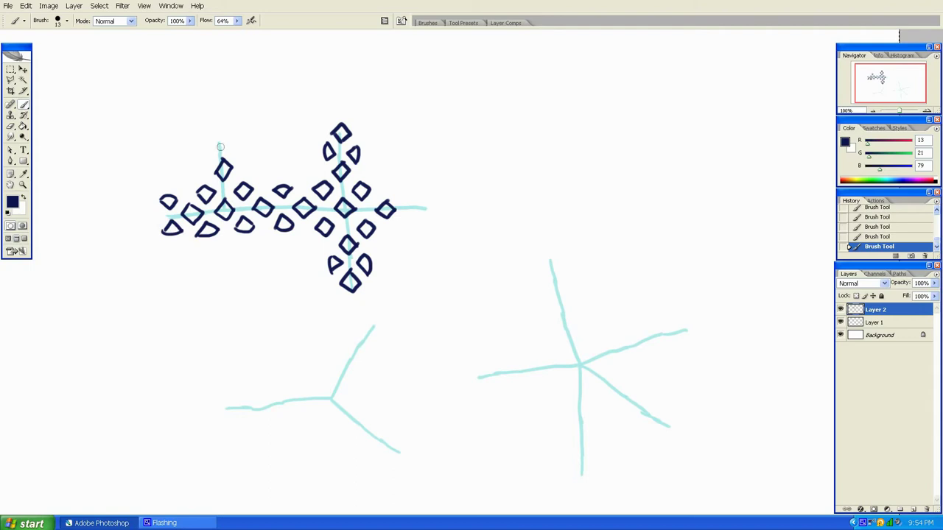
pyautogui.moveTo(219, 147)
pyautogui.mouseDown()
pyautogui.moveTo(229, 132)
pyautogui.moveTo(211, 140)
pyautogui.moveTo(230, 152)
pyautogui.moveTo(242, 141)
pyautogui.moveTo(210, 161)
pyautogui.moveTo(246, 151)
pyautogui.moveTo(240, 141)
pyautogui.mouseUp()
pyautogui.moveTo(211, 143)
pyautogui.mouseDown()
pyautogui.moveTo(205, 162)
pyautogui.moveTo(202, 145)
pyautogui.moveTo(237, 110)
pyautogui.moveTo(204, 118)
pyautogui.moveTo(209, 109)
pyautogui.moveTo(238, 111)
pyautogui.mouseUp()
# - Paint curved navy bands beside the top diamonds and outer border curves below and above them
pyautogui.moveTo(249, 170); pyautogui.dragTo(251, 112)
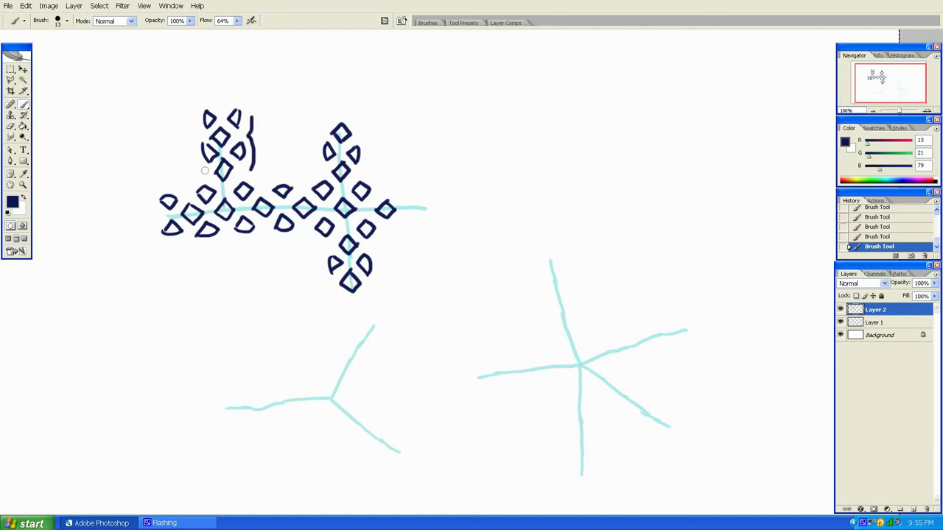
pyautogui.moveTo(203, 170)
pyautogui.mouseDown()
pyautogui.moveTo(190, 154)
pyautogui.moveTo(195, 114)
pyautogui.mouseUp()
pyautogui.moveTo(252, 171)
pyautogui.mouseDown()
pyautogui.moveTo(300, 181)
pyautogui.moveTo(319, 167)
pyautogui.moveTo(319, 122)
pyautogui.mouseUp()
pyautogui.moveTo(366, 174); pyautogui.dragTo(380, 184)
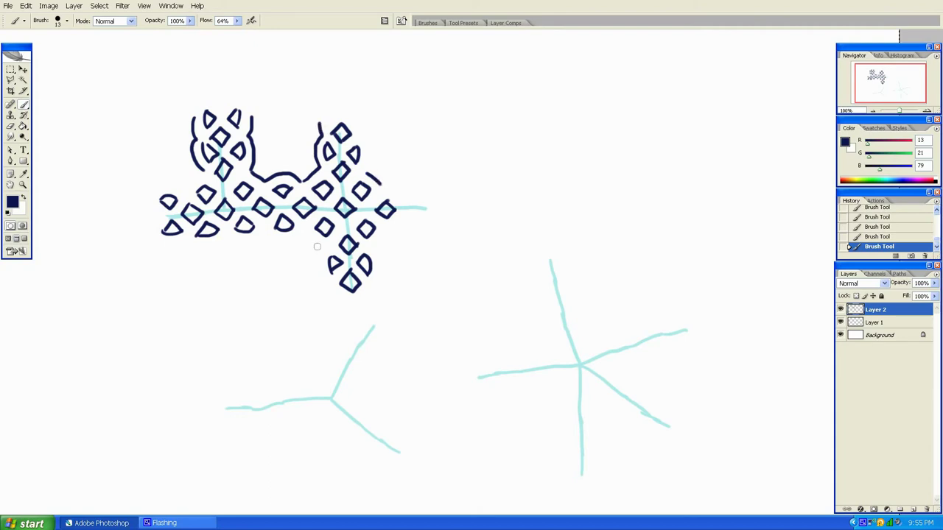
pyautogui.moveTo(320, 244)
pyautogui.mouseDown()
pyautogui.moveTo(308, 234)
pyautogui.moveTo(159, 245)
pyautogui.mouseUp()
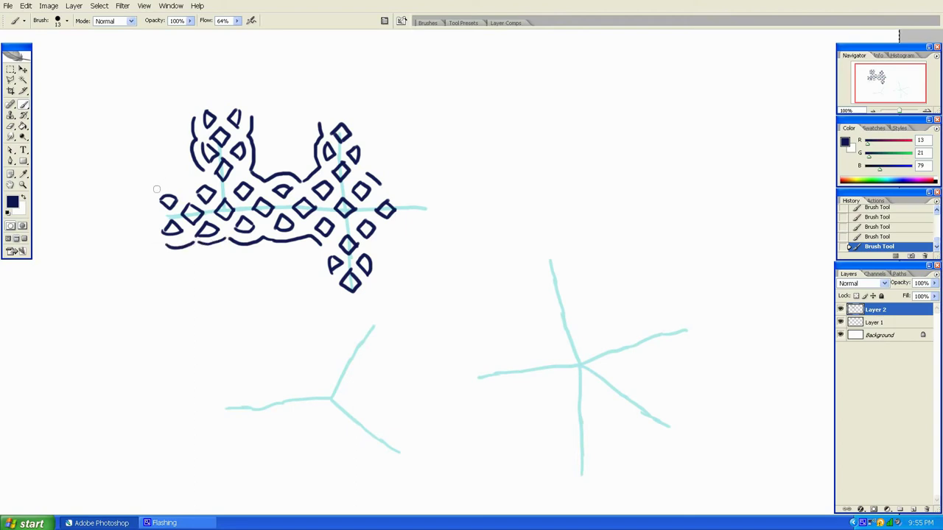
pyautogui.moveTo(156, 189)
pyautogui.mouseDown()
pyautogui.moveTo(183, 184)
pyautogui.moveTo(186, 193)
pyautogui.moveTo(205, 169)
pyautogui.mouseUp()
pyautogui.moveTo(320, 242); pyautogui.dragTo(318, 268)
# - Add border curves on the cross's right side, a small diamond beyond it, and begin weaving the T knot
pyautogui.moveTo(380, 273)
pyautogui.mouseDown()
pyautogui.moveTo(375, 248)
pyautogui.moveTo(387, 229)
pyautogui.mouseUp()
pyautogui.moveTo(381, 184)
pyautogui.mouseDown()
pyautogui.moveTo(366, 141)
pyautogui.moveTo(372, 149)
pyautogui.moveTo(360, 134)
pyautogui.moveTo(371, 122)
pyautogui.moveTo(318, 112)
pyautogui.moveTo(352, 111)
pyautogui.moveTo(333, 100)
pyautogui.mouseUp()
pyautogui.moveTo(362, 131)
pyautogui.mouseDown()
pyautogui.moveTo(360, 109)
pyautogui.moveTo(361, 123)
pyautogui.mouseUp()
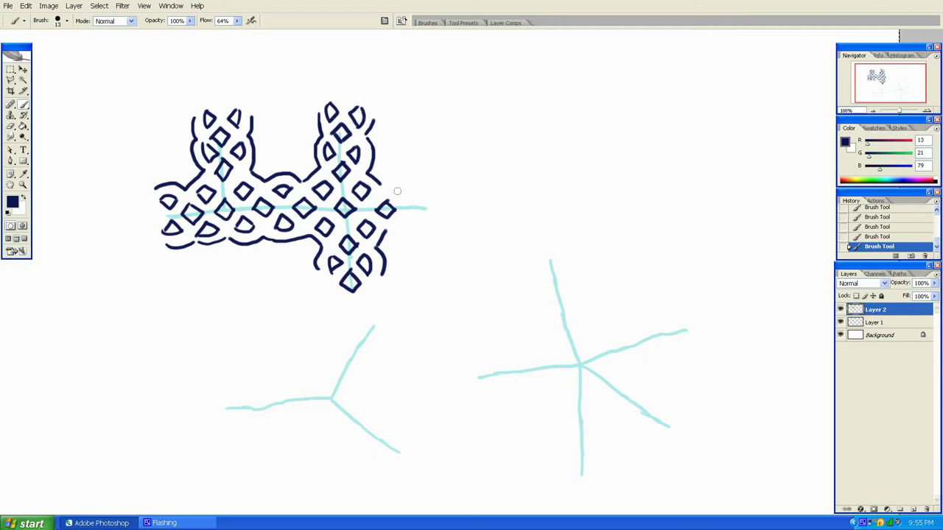
pyautogui.moveTo(396, 193)
pyautogui.mouseDown()
pyautogui.moveTo(402, 202)
pyautogui.moveTo(413, 189)
pyautogui.mouseUp()
pyautogui.moveTo(398, 223)
pyautogui.mouseDown()
pyautogui.moveTo(405, 216)
pyautogui.moveTo(414, 225)
pyautogui.moveTo(398, 227)
pyautogui.moveTo(412, 226)
pyautogui.mouseUp()
pyautogui.moveTo(409, 188)
pyautogui.mouseDown()
pyautogui.moveTo(396, 193)
pyautogui.moveTo(414, 190)
pyautogui.moveTo(401, 184)
pyautogui.moveTo(411, 176)
pyautogui.mouseUp()
pyautogui.moveTo(196, 245); pyautogui.dragTo(233, 236)
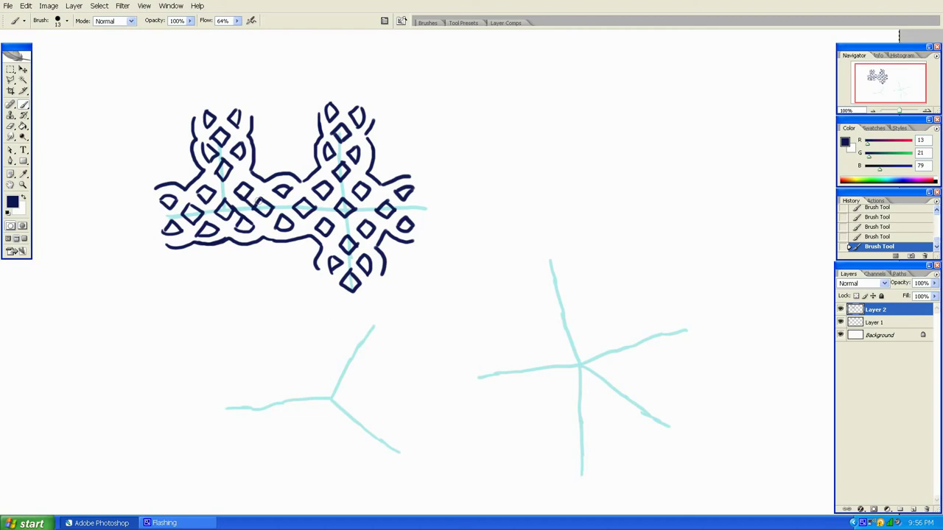
pyautogui.moveTo(250, 193); pyautogui.dragTo(277, 182)
pyautogui.moveTo(282, 215)
pyautogui.mouseDown()
pyautogui.moveTo(228, 178)
pyautogui.moveTo(248, 185)
pyautogui.moveTo(230, 164)
pyautogui.moveTo(257, 177)
pyautogui.moveTo(228, 153)
pyautogui.moveTo(249, 136)
pyautogui.moveTo(238, 150)
pyautogui.moveTo(225, 130)
pyautogui.moveTo(234, 135)
pyautogui.moveTo(235, 118)
pyautogui.moveTo(256, 144)
pyautogui.mouseUp()
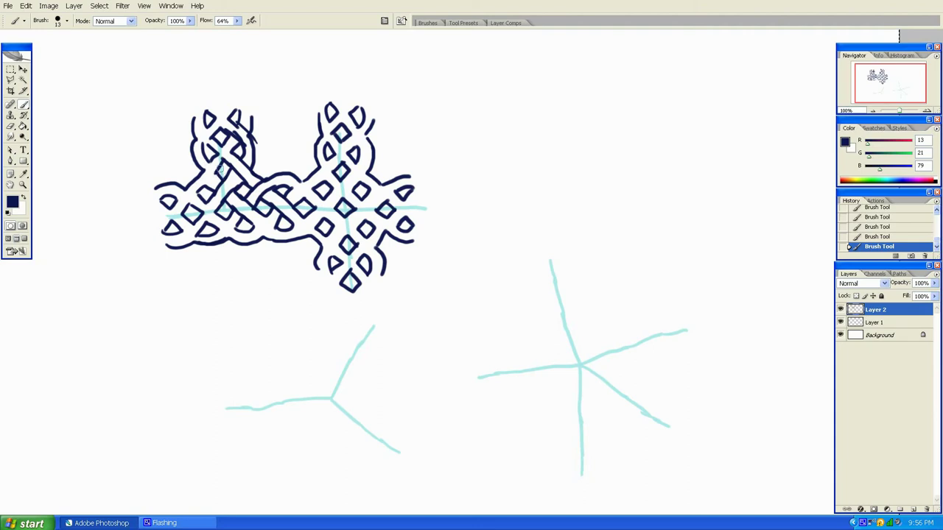
# - Paint navy crossing strands over the T knot and join its upper strand to the cross knot
pyautogui.moveTo(209, 186)
pyautogui.mouseDown()
pyautogui.moveTo(198, 153)
pyautogui.moveTo(212, 127)
pyautogui.moveTo(219, 156)
pyautogui.moveTo(232, 152)
pyautogui.moveTo(214, 158)
pyautogui.moveTo(219, 134)
pyautogui.moveTo(211, 130)
pyautogui.moveTo(213, 147)
pyautogui.moveTo(206, 121)
pyautogui.mouseUp()
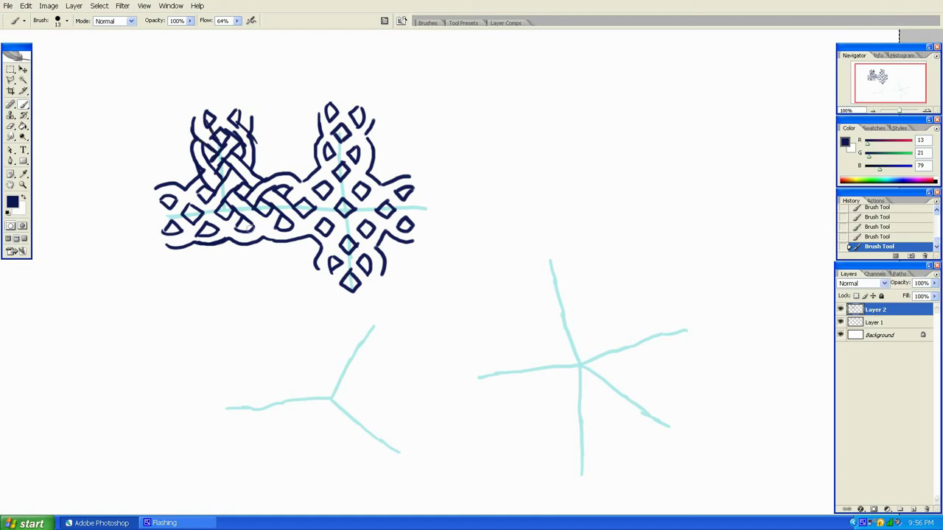
pyautogui.moveTo(250, 230)
pyautogui.mouseDown()
pyautogui.moveTo(267, 211)
pyautogui.moveTo(281, 227)
pyautogui.moveTo(259, 241)
pyautogui.moveTo(271, 222)
pyautogui.moveTo(263, 215)
pyautogui.moveTo(303, 200)
pyautogui.moveTo(288, 229)
pyautogui.moveTo(324, 221)
pyautogui.mouseUp()
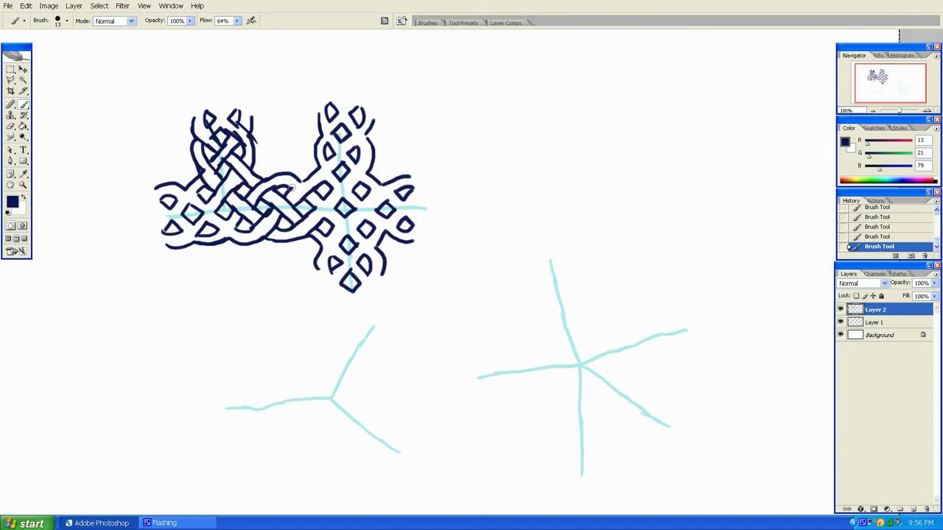
pyautogui.moveTo(293, 185); pyautogui.dragTo(318, 173)
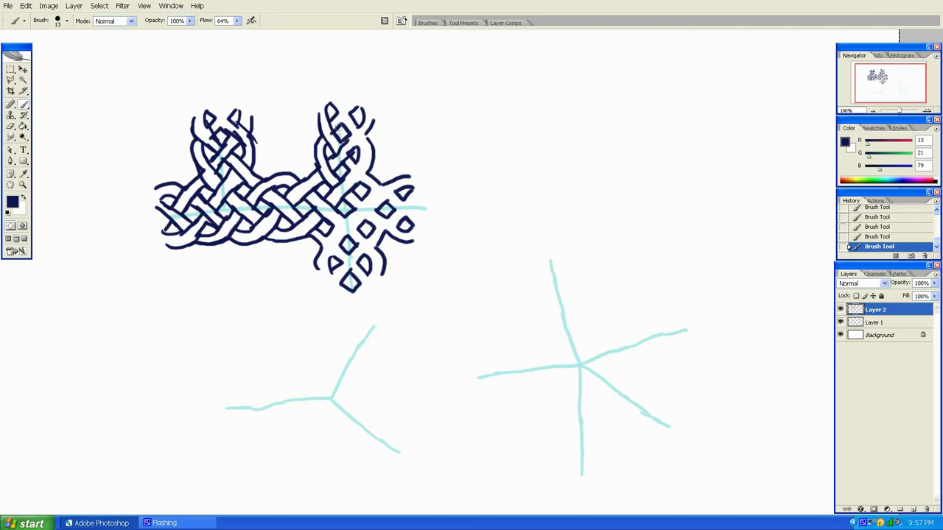
# - Paint interlaced navy strands at the cross knot's top and through its lower arm
pyautogui.moveTo(340, 125); pyautogui.dragTo(355, 107)
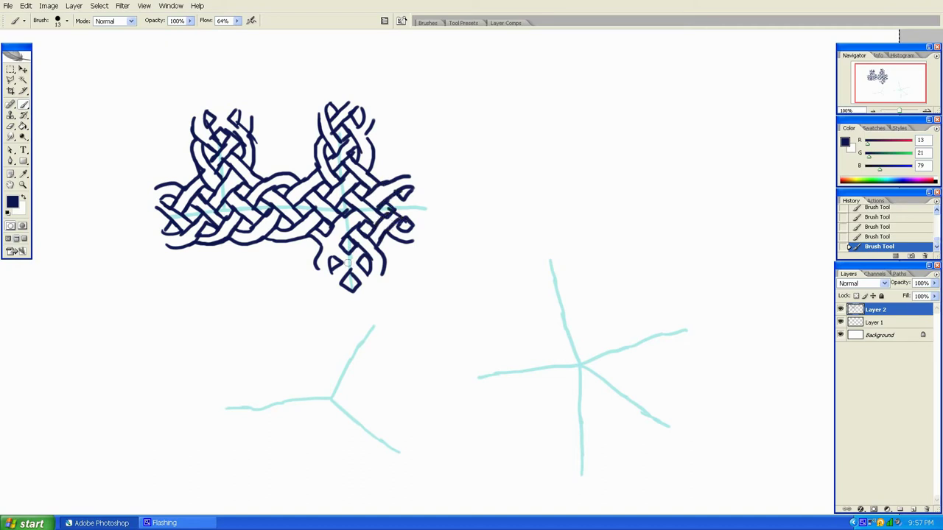
pyautogui.moveTo(349, 268)
pyautogui.mouseDown()
pyautogui.moveTo(367, 257)
pyautogui.moveTo(337, 241)
pyautogui.mouseUp()
# - Outline the Y's central triangle, start the star's pentagon, and begin diamonds on two Y branches
pyautogui.moveTo(300, 399)
pyautogui.mouseDown()
pyautogui.moveTo(351, 419)
pyautogui.moveTo(342, 375)
pyautogui.mouseUp()
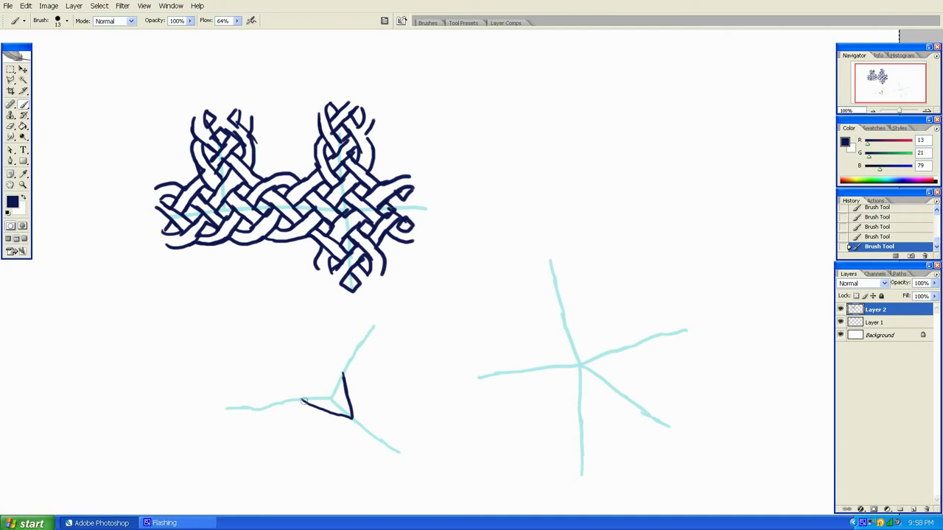
pyautogui.moveTo(303, 400); pyautogui.dragTo(342, 374)
pyautogui.moveTo(547, 367)
pyautogui.mouseDown()
pyautogui.moveTo(578, 402)
pyautogui.moveTo(617, 393)
pyautogui.moveTo(621, 352)
pyautogui.moveTo(571, 333)
pyautogui.moveTo(556, 358)
pyautogui.moveTo(574, 335)
pyautogui.mouseUp()
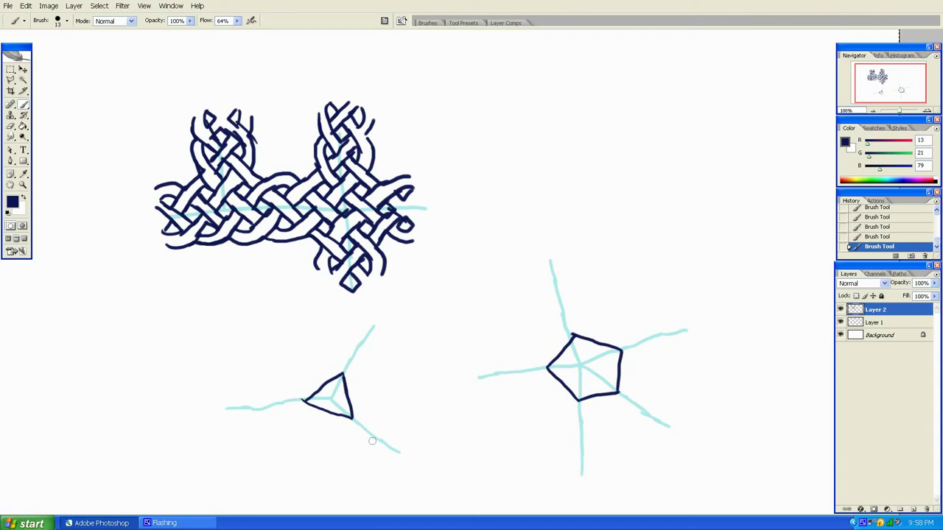
pyautogui.moveTo(366, 431)
pyautogui.mouseDown()
pyautogui.moveTo(366, 447)
pyautogui.moveTo(382, 428)
pyautogui.mouseUp()
pyautogui.moveTo(351, 357)
pyautogui.mouseDown()
pyautogui.moveTo(350, 346)
pyautogui.moveTo(361, 355)
pyautogui.moveTo(369, 338)
pyautogui.moveTo(349, 345)
pyautogui.mouseUp()
# - Add a second navy diamond on each of the Y's three branches
pyautogui.moveTo(271, 391)
pyautogui.mouseDown()
pyautogui.moveTo(284, 402)
pyautogui.moveTo(271, 411)
pyautogui.moveTo(256, 402)
pyautogui.mouseUp()
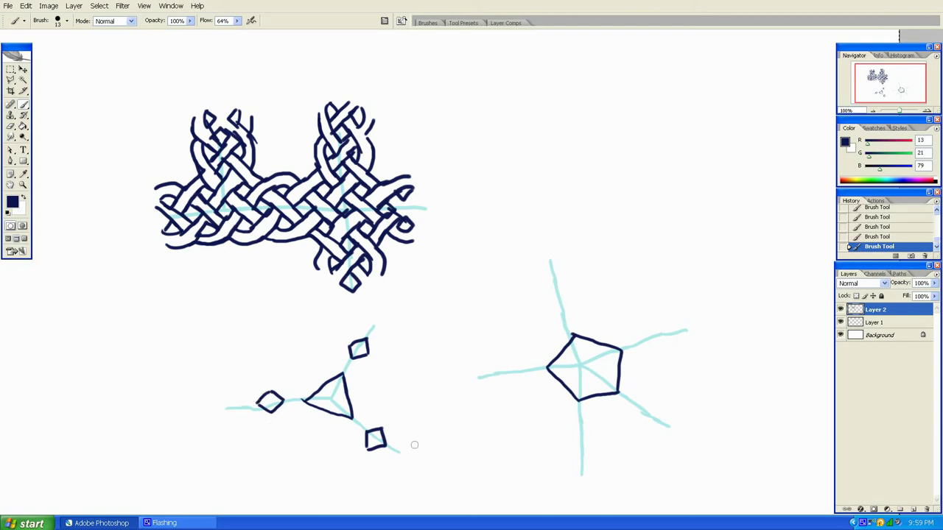
pyautogui.moveTo(401, 458)
pyautogui.mouseDown()
pyautogui.moveTo(404, 472)
pyautogui.moveTo(421, 464)
pyautogui.moveTo(416, 456)
pyautogui.mouseUp()
pyautogui.moveTo(375, 324)
pyautogui.mouseDown()
pyautogui.moveTo(376, 308)
pyautogui.moveTo(395, 322)
pyautogui.moveTo(377, 308)
pyautogui.moveTo(394, 307)
pyautogui.mouseUp()
pyautogui.moveTo(218, 391)
pyautogui.mouseDown()
pyautogui.moveTo(231, 398)
pyautogui.moveTo(219, 412)
pyautogui.moveTo(209, 396)
pyautogui.moveTo(219, 390)
pyautogui.mouseUp()
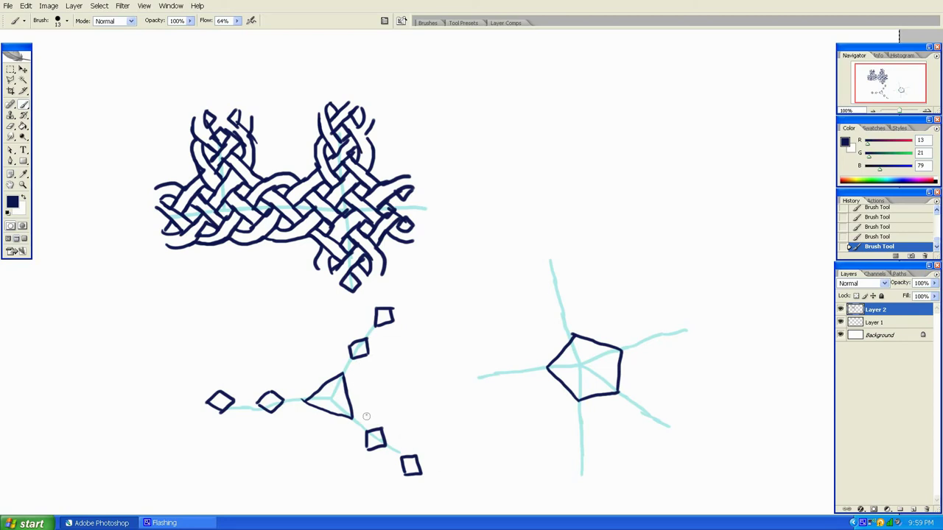
# - Paint a closed bar beside the triangle's right side and a strand along its upper-left side
pyautogui.moveTo(366, 416); pyautogui.dragTo(360, 377)
pyautogui.moveTo(367, 416)
pyautogui.mouseDown()
pyautogui.moveTo(377, 417)
pyautogui.moveTo(378, 402)
pyautogui.moveTo(370, 372)
pyautogui.moveTo(359, 374)
pyautogui.mouseUp()
pyautogui.moveTo(298, 395)
pyautogui.mouseDown()
pyautogui.moveTo(337, 359)
pyautogui.moveTo(336, 349)
pyautogui.mouseUp()
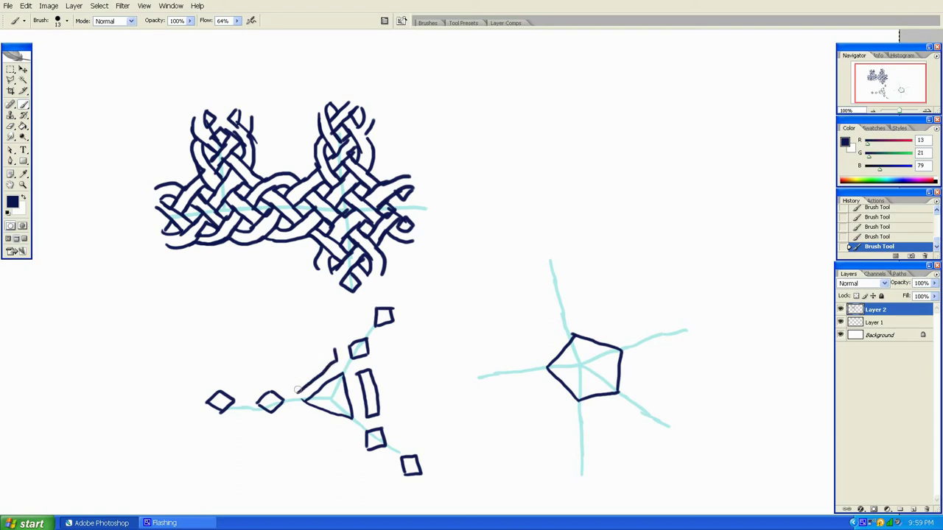
# - Paint strands along the triangle's left and lower-left sides and open corner shapes beside the small squares
pyautogui.moveTo(284, 383)
pyautogui.mouseDown()
pyautogui.moveTo(297, 389)
pyautogui.moveTo(336, 349)
pyautogui.mouseUp()
pyautogui.moveTo(349, 432); pyautogui.dragTo(298, 409)
pyautogui.moveTo(353, 435)
pyautogui.mouseDown()
pyautogui.moveTo(354, 445)
pyautogui.moveTo(315, 436)
pyautogui.moveTo(289, 418)
pyautogui.mouseUp()
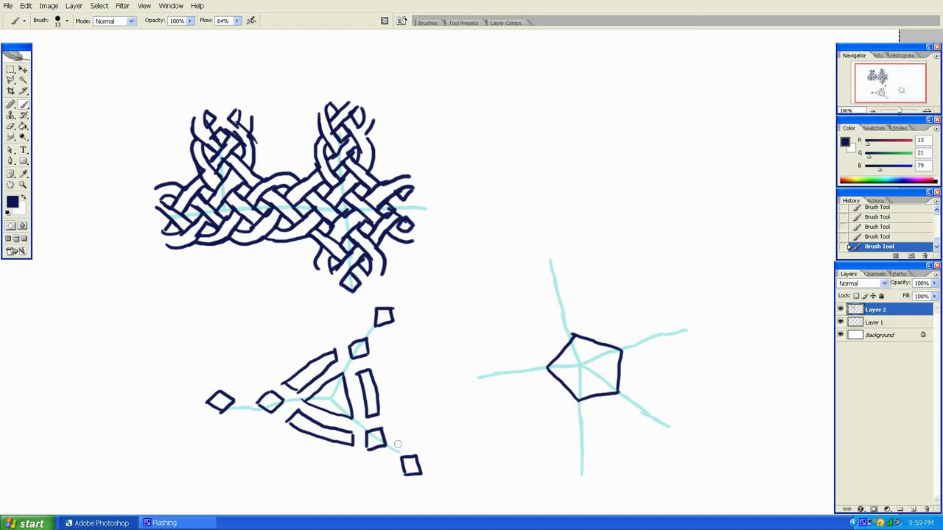
pyautogui.moveTo(396, 428)
pyautogui.mouseDown()
pyautogui.moveTo(398, 444)
pyautogui.moveTo(414, 444)
pyautogui.mouseUp()
pyautogui.moveTo(392, 477)
pyautogui.mouseDown()
pyautogui.moveTo(387, 461)
pyautogui.moveTo(375, 463)
pyautogui.mouseUp()
pyautogui.moveTo(382, 354)
pyautogui.mouseDown()
pyautogui.moveTo(382, 338)
pyautogui.moveTo(393, 335)
pyautogui.moveTo(363, 324)
pyautogui.moveTo(363, 313)
pyautogui.mouseUp()
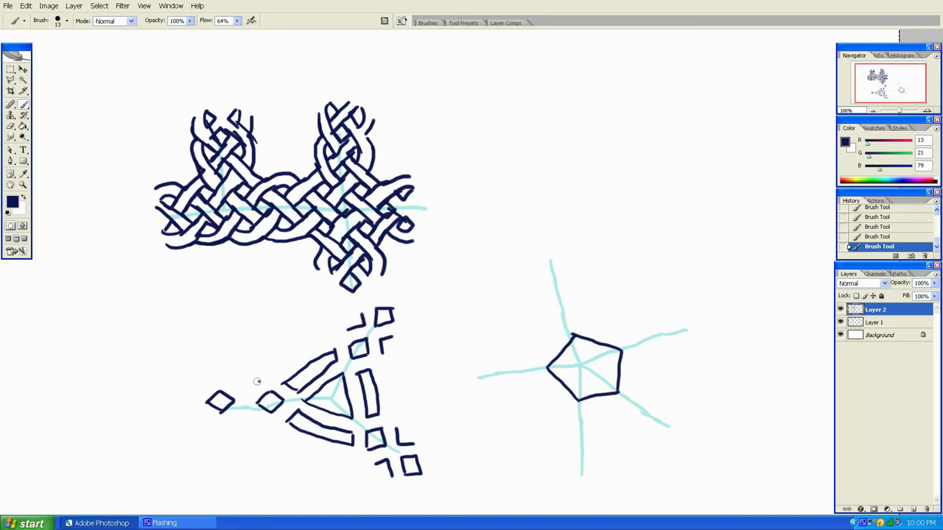
# - Close the left diamond, the lower triangle and the open squares, then add the bar's right edge beside the triangle
pyautogui.moveTo(257, 381)
pyautogui.mouseDown()
pyautogui.moveTo(231, 383)
pyautogui.moveTo(258, 421)
pyautogui.mouseUp()
pyautogui.moveTo(231, 384)
pyautogui.mouseDown()
pyautogui.moveTo(243, 373)
pyautogui.moveTo(257, 382)
pyautogui.mouseUp()
pyautogui.moveTo(253, 421); pyautogui.dragTo(233, 421)
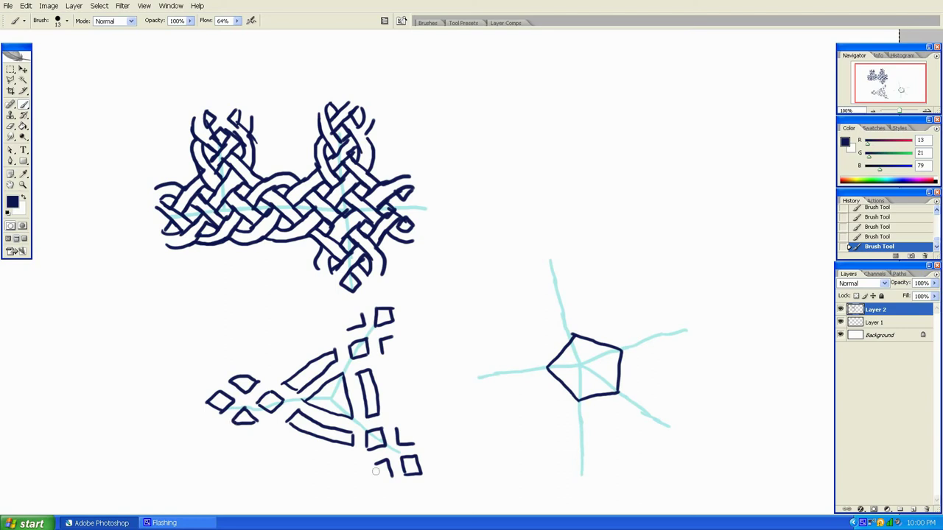
pyautogui.moveTo(376, 465); pyautogui.dragTo(391, 476)
pyautogui.moveTo(413, 445); pyautogui.dragTo(398, 429)
pyautogui.moveTo(383, 353)
pyautogui.mouseDown()
pyautogui.moveTo(398, 344)
pyautogui.moveTo(393, 335)
pyautogui.moveTo(350, 315)
pyautogui.moveTo(362, 312)
pyautogui.mouseUp()
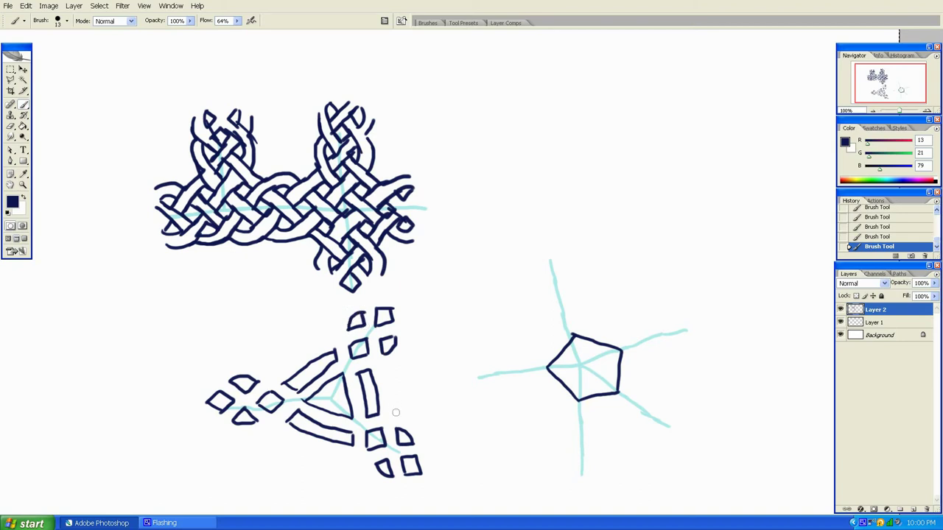
pyautogui.moveTo(393, 416)
pyautogui.mouseDown()
pyautogui.moveTo(387, 370)
pyautogui.moveTo(409, 334)
pyautogui.mouseUp()
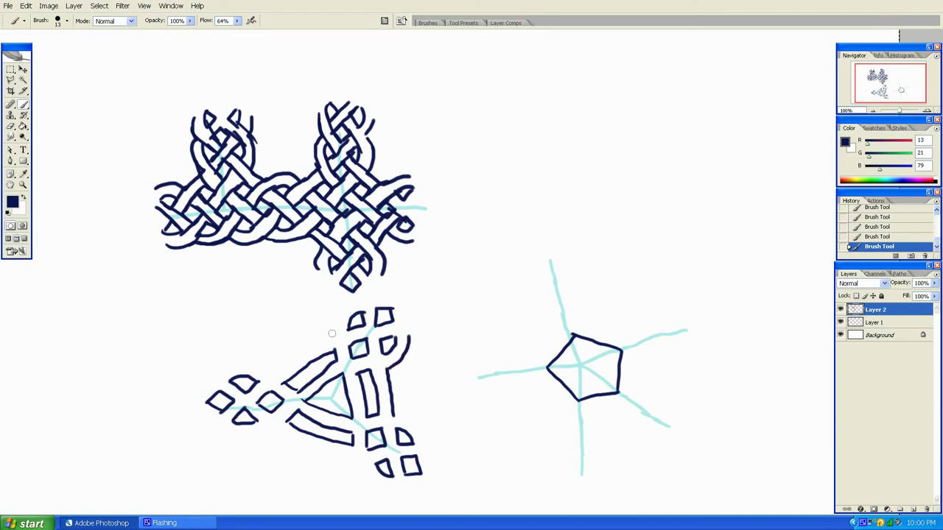
# - Paint the outer strand curving around the Y knot's squares and close its top arch
pyautogui.moveTo(331, 334); pyautogui.dragTo(344, 305)
pyautogui.moveTo(271, 374); pyautogui.dragTo(333, 331)
pyautogui.moveTo(271, 374)
pyautogui.mouseDown()
pyautogui.moveTo(242, 361)
pyautogui.moveTo(204, 366)
pyautogui.mouseUp()
pyautogui.moveTo(272, 432)
pyautogui.mouseDown()
pyautogui.moveTo(246, 441)
pyautogui.moveTo(225, 433)
pyautogui.moveTo(350, 457)
pyautogui.mouseUp()
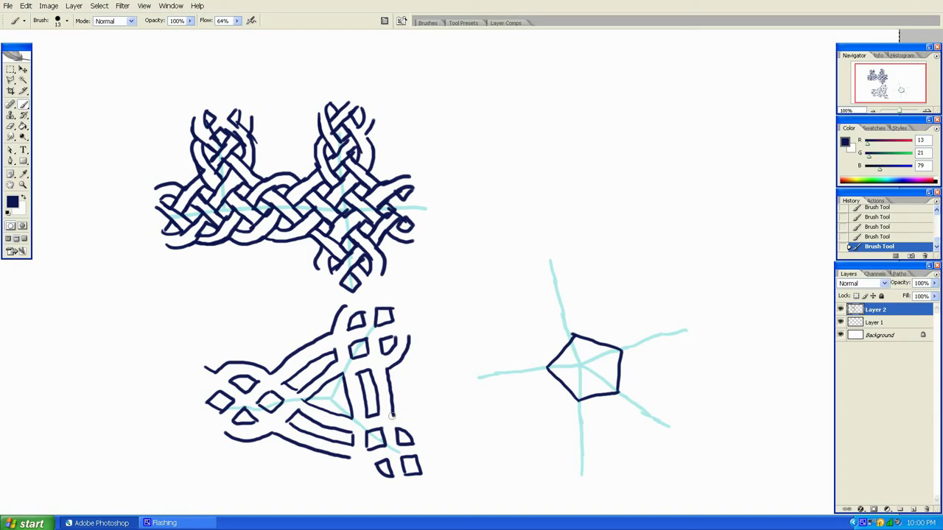
pyautogui.moveTo(398, 415); pyautogui.dragTo(426, 437)
pyautogui.moveTo(391, 490)
pyautogui.mouseDown()
pyautogui.moveTo(367, 486)
pyautogui.moveTo(358, 467)
pyautogui.mouseUp()
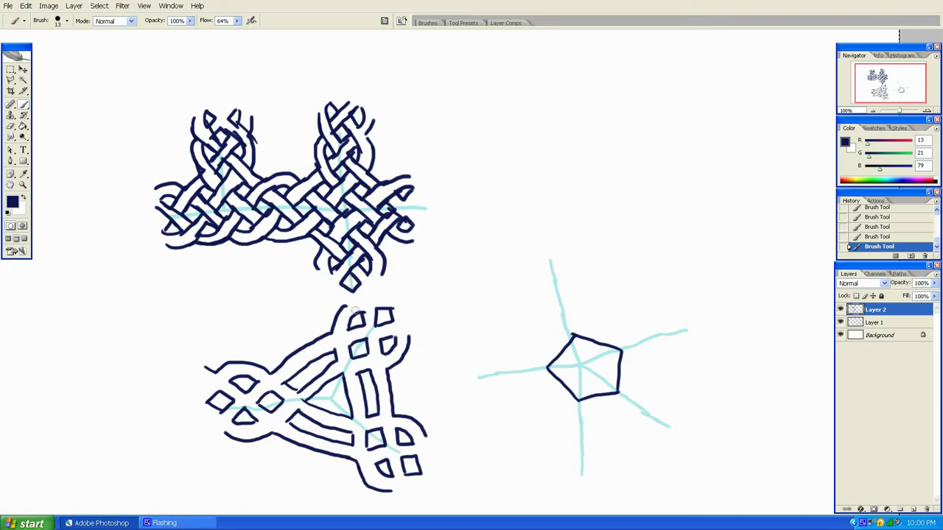
pyautogui.moveTo(350, 303); pyautogui.dragTo(355, 297)
# - Thicken and reinforce the Y knot's left, vertical, bottom and upper-left strands
pyautogui.moveTo(305, 412); pyautogui.dragTo(279, 393)
pyautogui.moveTo(258, 384); pyautogui.dragTo(266, 372)
pyautogui.moveTo(271, 432); pyautogui.dragTo(274, 410)
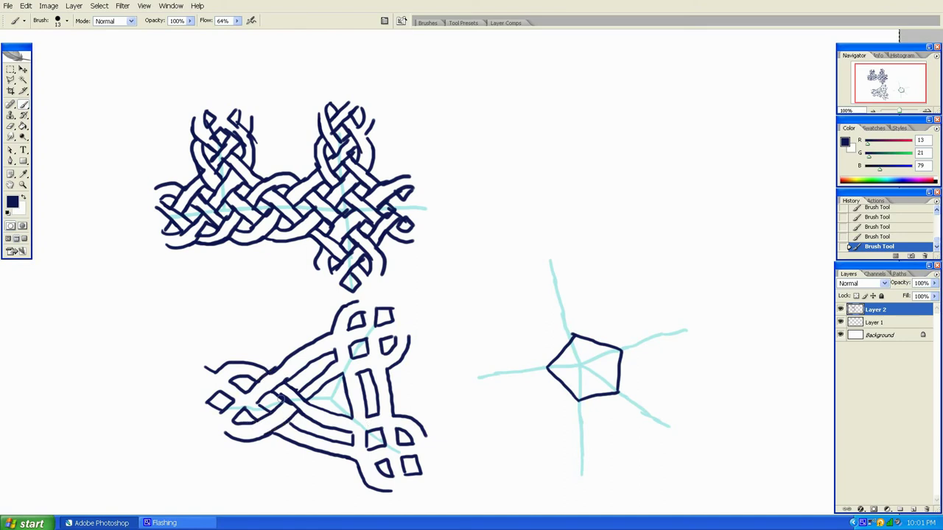
pyautogui.moveTo(349, 444)
pyautogui.mouseDown()
pyautogui.moveTo(351, 407)
pyautogui.moveTo(366, 414)
pyautogui.mouseUp()
pyautogui.moveTo(372, 450)
pyautogui.mouseDown()
pyautogui.moveTo(344, 442)
pyautogui.moveTo(348, 458)
pyautogui.mouseUp()
pyautogui.moveTo(361, 372)
pyautogui.mouseDown()
pyautogui.moveTo(340, 374)
pyautogui.moveTo(351, 322)
pyautogui.mouseUp()
pyautogui.moveTo(334, 355); pyautogui.dragTo(346, 309)
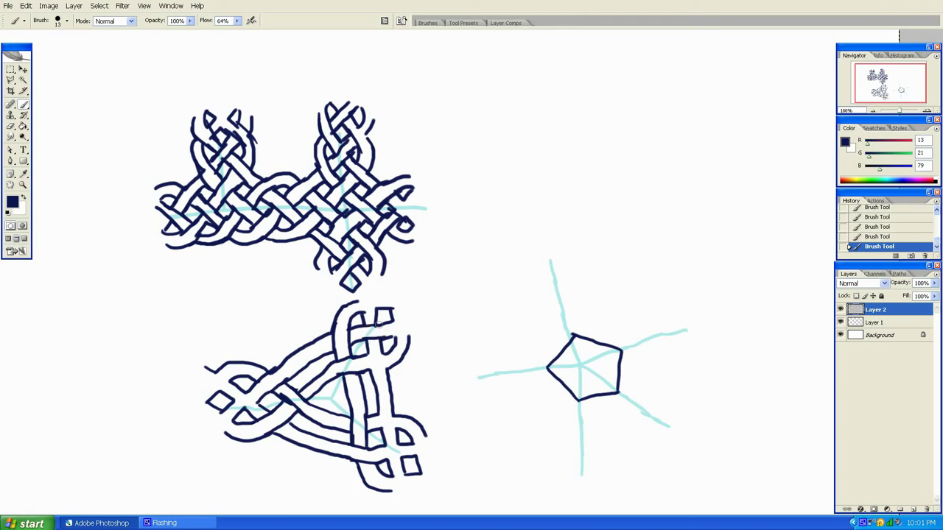
# - Extend and touch up the lower knot's strands at its top, bottom-right, bottom and left
pyautogui.moveTo(373, 382); pyautogui.dragTo(367, 352)
pyautogui.moveTo(395, 340)
pyautogui.mouseDown()
pyautogui.moveTo(394, 310)
pyautogui.moveTo(410, 341)
pyautogui.moveTo(404, 312)
pyautogui.moveTo(428, 334)
pyautogui.mouseUp()
pyautogui.moveTo(361, 313)
pyautogui.mouseDown()
pyautogui.moveTo(360, 295)
pyautogui.moveTo(377, 295)
pyautogui.mouseUp()
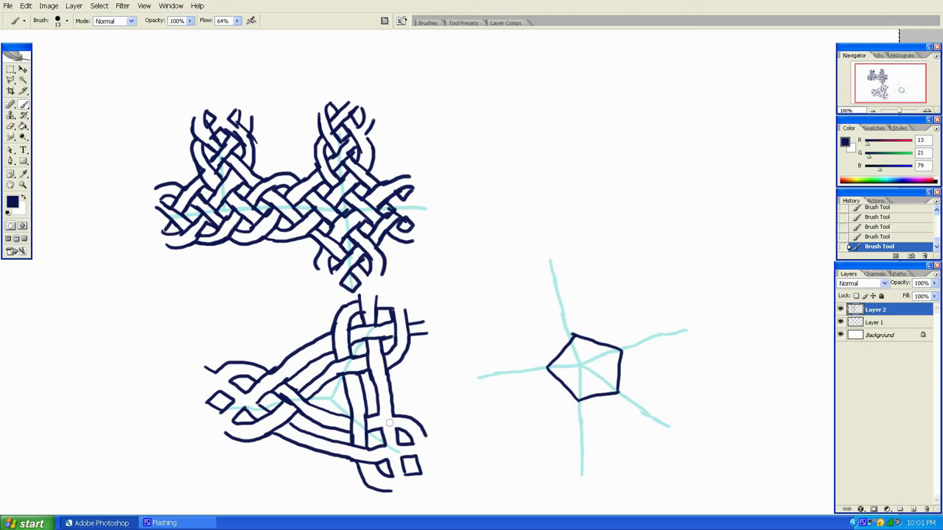
pyautogui.moveTo(376, 430)
pyautogui.mouseDown()
pyautogui.moveTo(405, 433)
pyautogui.moveTo(398, 418)
pyautogui.mouseUp()
pyautogui.moveTo(388, 470)
pyautogui.mouseDown()
pyautogui.moveTo(383, 438)
pyautogui.moveTo(394, 444)
pyautogui.mouseUp()
pyautogui.moveTo(264, 409)
pyautogui.mouseDown()
pyautogui.moveTo(234, 397)
pyautogui.moveTo(213, 370)
pyautogui.moveTo(221, 372)
pyautogui.moveTo(213, 397)
pyautogui.moveTo(215, 371)
pyautogui.moveTo(197, 389)
pyautogui.mouseUp()
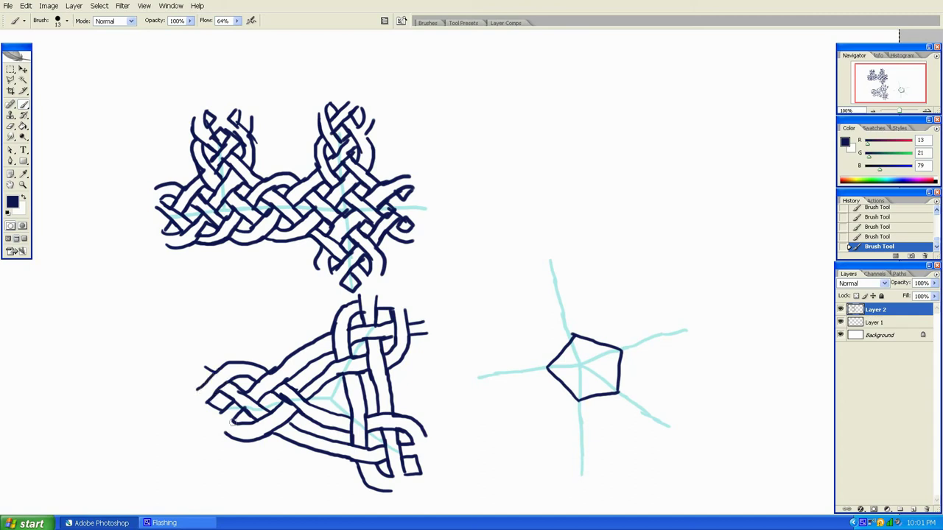
pyautogui.moveTo(234, 419)
pyautogui.mouseDown()
pyautogui.moveTo(215, 439)
pyautogui.moveTo(206, 435)
pyautogui.mouseUp()
pyautogui.moveTo(412, 454)
pyautogui.mouseDown()
pyautogui.moveTo(444, 462)
pyautogui.moveTo(438, 443)
pyautogui.moveTo(445, 443)
pyautogui.moveTo(424, 505)
pyautogui.moveTo(432, 489)
pyautogui.mouseUp()
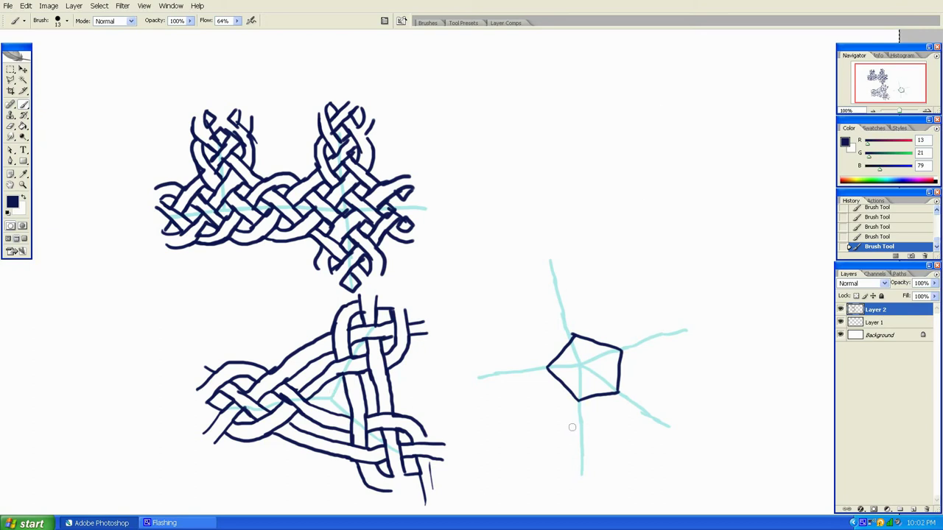
# - Paint woven strands around the pentagon, including a small square bend and a hook above the top arm
pyautogui.moveTo(573, 424)
pyautogui.mouseDown()
pyautogui.moveTo(582, 414)
pyautogui.moveTo(591, 427)
pyautogui.moveTo(585, 434)
pyautogui.moveTo(576, 417)
pyautogui.mouseUp()
pyautogui.moveTo(629, 402)
pyautogui.mouseDown()
pyautogui.moveTo(634, 415)
pyautogui.moveTo(646, 402)
pyautogui.moveTo(647, 415)
pyautogui.mouseUp()
pyautogui.moveTo(638, 345)
pyautogui.mouseDown()
pyautogui.moveTo(640, 335)
pyautogui.moveTo(642, 349)
pyautogui.moveTo(658, 339)
pyautogui.moveTo(642, 333)
pyautogui.mouseUp()
pyautogui.moveTo(554, 309)
pyautogui.mouseDown()
pyautogui.moveTo(569, 311)
pyautogui.moveTo(560, 299)
pyautogui.moveTo(552, 308)
pyautogui.moveTo(549, 275)
pyautogui.moveTo(552, 265)
pyautogui.moveTo(562, 271)
pyautogui.moveTo(553, 263)
pyautogui.moveTo(546, 274)
pyautogui.moveTo(555, 255)
pyautogui.mouseUp()
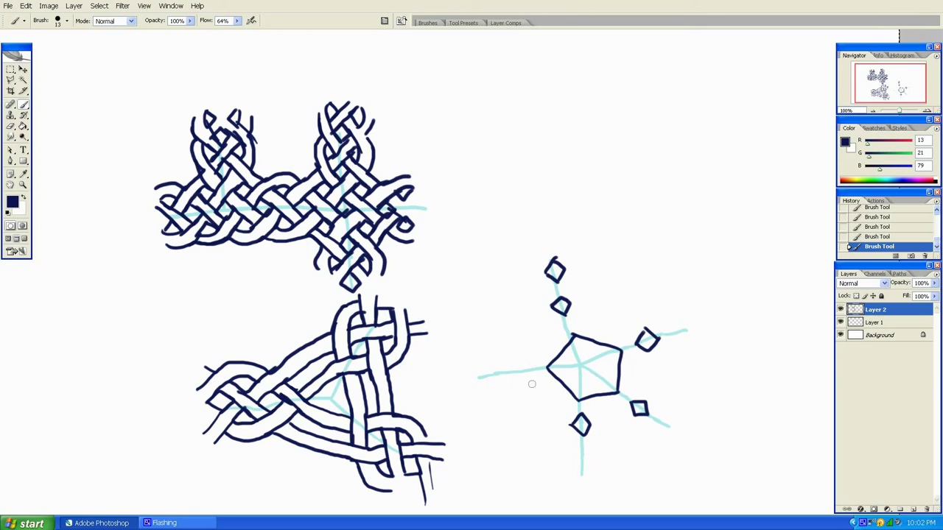
# - Start diamonds at the star's bottom and lower-right arm ends and paint the S-shaped strand left of the triangle knot
pyautogui.moveTo(582, 451)
pyautogui.mouseDown()
pyautogui.moveTo(592, 457)
pyautogui.moveTo(583, 472)
pyautogui.mouseUp()
pyautogui.moveTo(165, 340)
pyautogui.mouseDown()
pyautogui.moveTo(202, 326)
pyautogui.moveTo(206, 307)
pyautogui.moveTo(187, 293)
pyautogui.mouseUp()
pyautogui.moveTo(169, 358); pyautogui.dragTo(193, 304)
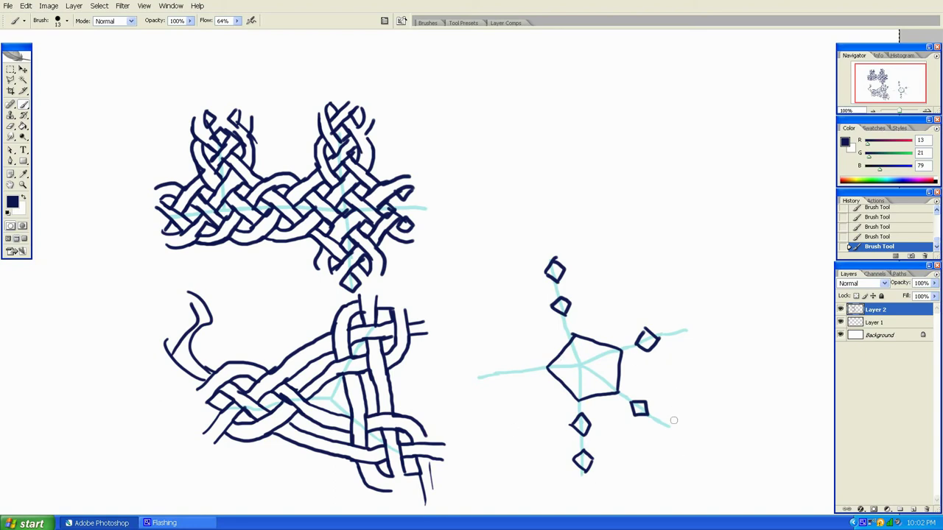
pyautogui.moveTo(660, 425)
pyautogui.mouseDown()
pyautogui.moveTo(674, 426)
pyautogui.moveTo(668, 440)
pyautogui.moveTo(677, 425)
pyautogui.mouseUp()
# - Add small diamonds along the star's lower-right, left, right, bottom and top guide lines
pyautogui.moveTo(676, 335)
pyautogui.mouseDown()
pyautogui.moveTo(687, 342)
pyautogui.moveTo(684, 323)
pyautogui.moveTo(700, 332)
pyautogui.moveTo(686, 321)
pyautogui.mouseUp()
pyautogui.moveTo(523, 362)
pyautogui.mouseDown()
pyautogui.moveTo(522, 380)
pyautogui.moveTo(509, 370)
pyautogui.moveTo(520, 360)
pyautogui.moveTo(475, 370)
pyautogui.moveTo(484, 385)
pyautogui.moveTo(449, 376)
pyautogui.moveTo(446, 391)
pyautogui.moveTo(437, 379)
pyautogui.moveTo(444, 374)
pyautogui.mouseUp()
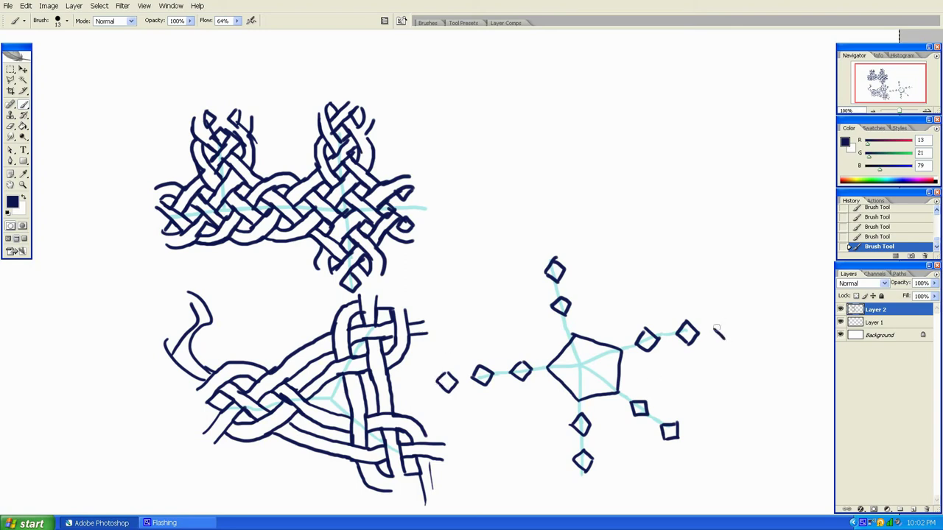
pyautogui.moveTo(724, 321)
pyautogui.mouseDown()
pyautogui.moveTo(715, 331)
pyautogui.moveTo(726, 342)
pyautogui.moveTo(734, 334)
pyautogui.moveTo(725, 322)
pyautogui.mouseUp()
pyautogui.moveTo(692, 463)
pyautogui.mouseDown()
pyautogui.moveTo(692, 453)
pyautogui.moveTo(708, 454)
pyautogui.moveTo(708, 468)
pyautogui.moveTo(705, 452)
pyautogui.mouseUp()
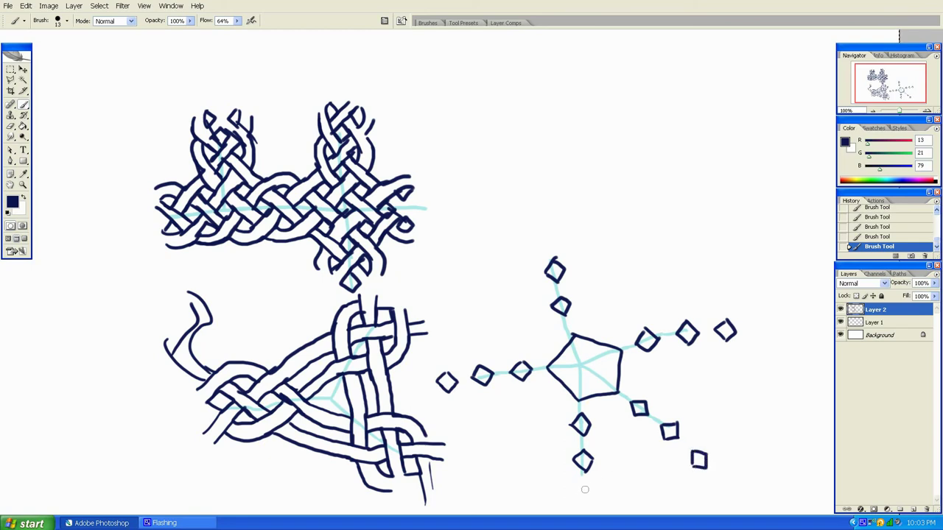
pyautogui.moveTo(579, 498)
pyautogui.mouseDown()
pyautogui.moveTo(590, 495)
pyautogui.moveTo(586, 509)
pyautogui.moveTo(596, 498)
pyautogui.mouseUp()
pyautogui.moveTo(549, 240)
pyautogui.mouseDown()
pyautogui.moveTo(540, 232)
pyautogui.moveTo(557, 229)
pyautogui.moveTo(538, 228)
pyautogui.moveTo(560, 249)
pyautogui.moveTo(567, 242)
pyautogui.moveTo(536, 259)
pyautogui.mouseUp()
# - Add a half-diamond beside the top arm and rectangles along the pentagon's upper-right and right sides
pyautogui.moveTo(576, 296)
pyautogui.mouseDown()
pyautogui.moveTo(575, 276)
pyautogui.moveTo(553, 288)
pyautogui.moveTo(545, 282)
pyautogui.mouseUp()
pyautogui.moveTo(580, 321)
pyautogui.mouseDown()
pyautogui.moveTo(624, 331)
pyautogui.moveTo(584, 305)
pyautogui.moveTo(594, 307)
pyautogui.moveTo(624, 322)
pyautogui.moveTo(624, 332)
pyautogui.mouseUp()
pyautogui.moveTo(632, 391)
pyautogui.mouseDown()
pyautogui.moveTo(643, 391)
pyautogui.moveTo(634, 387)
pyautogui.moveTo(638, 359)
pyautogui.moveTo(649, 385)
pyautogui.moveTo(651, 368)
pyautogui.moveTo(638, 361)
pyautogui.mouseUp()
pyautogui.moveTo(601, 422)
pyautogui.mouseDown()
pyautogui.moveTo(595, 411)
pyautogui.moveTo(623, 406)
pyautogui.moveTo(626, 415)
pyautogui.moveTo(595, 419)
pyautogui.moveTo(543, 378)
pyautogui.moveTo(565, 415)
pyautogui.moveTo(538, 388)
pyautogui.moveTo(544, 345)
pyautogui.moveTo(556, 333)
pyautogui.moveTo(541, 338)
pyautogui.moveTo(554, 324)
pyautogui.moveTo(539, 291)
pyautogui.moveTo(578, 275)
pyautogui.moveTo(571, 237)
pyautogui.moveTo(537, 251)
pyautogui.moveTo(535, 240)
pyautogui.mouseUp()
# - Add small diamonds beside the upper-right and lower arms and a rectangle along the pentagon's lower edge
pyautogui.moveTo(662, 356)
pyautogui.mouseDown()
pyautogui.moveTo(673, 344)
pyautogui.moveTo(661, 329)
pyautogui.moveTo(670, 321)
pyautogui.moveTo(666, 359)
pyautogui.moveTo(679, 354)
pyautogui.mouseUp()
pyautogui.moveTo(695, 313)
pyautogui.mouseDown()
pyautogui.moveTo(701, 326)
pyautogui.moveTo(714, 312)
pyautogui.moveTo(707, 307)
pyautogui.moveTo(713, 317)
pyautogui.mouseUp()
pyautogui.moveTo(698, 351)
pyautogui.mouseDown()
pyautogui.moveTo(709, 339)
pyautogui.moveTo(719, 354)
pyautogui.mouseUp()
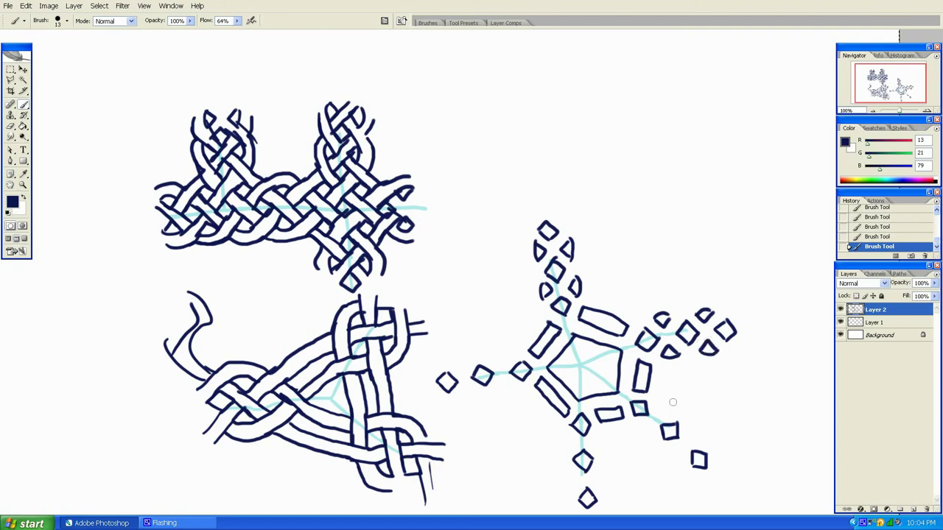
pyautogui.moveTo(659, 414)
pyautogui.mouseDown()
pyautogui.moveTo(659, 404)
pyautogui.moveTo(670, 414)
pyautogui.moveTo(669, 402)
pyautogui.moveTo(658, 402)
pyautogui.moveTo(690, 440)
pyautogui.moveTo(703, 442)
pyautogui.moveTo(704, 428)
pyautogui.mouseUp()
pyautogui.moveTo(704, 427)
pyautogui.mouseDown()
pyautogui.moveTo(689, 425)
pyautogui.moveTo(682, 464)
pyautogui.moveTo(641, 426)
pyautogui.moveTo(651, 437)
pyautogui.mouseUp()
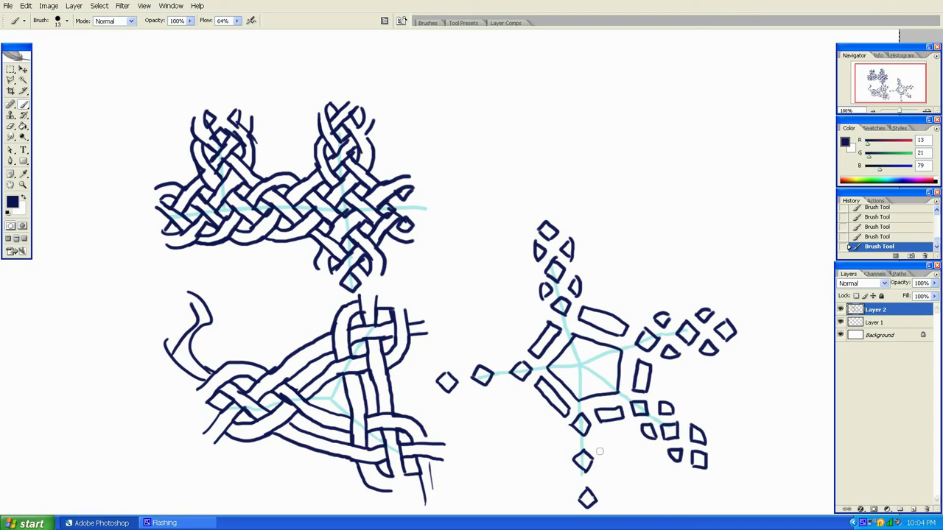
pyautogui.moveTo(593, 440)
pyautogui.mouseDown()
pyautogui.moveTo(600, 452)
pyautogui.moveTo(601, 431)
pyautogui.moveTo(575, 447)
pyautogui.moveTo(565, 433)
pyautogui.mouseUp()
pyautogui.moveTo(602, 493)
pyautogui.mouseDown()
pyautogui.moveTo(596, 469)
pyautogui.moveTo(571, 486)
pyautogui.moveTo(569, 467)
pyautogui.mouseUp()
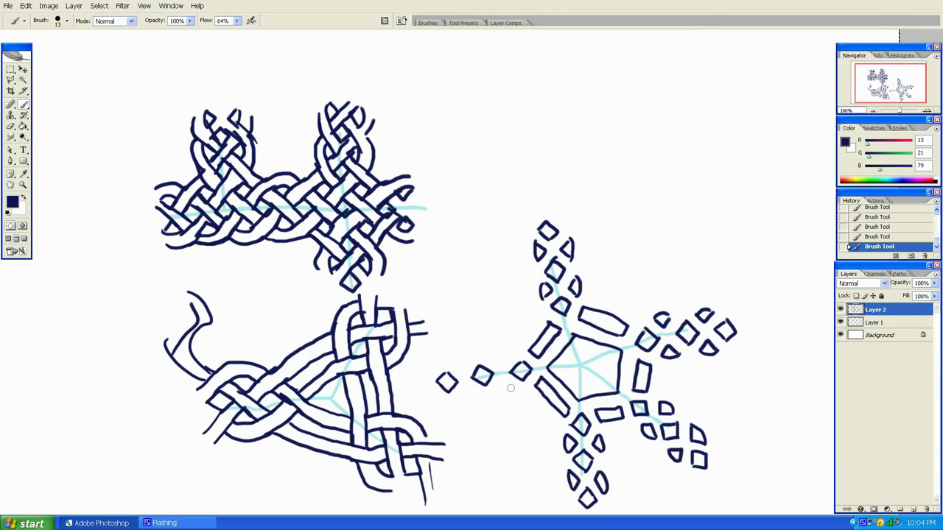
# - Paint extra diamonds beside the left arm's chain and a strand curving over the upper-right arm
pyautogui.moveTo(505, 382)
pyautogui.mouseDown()
pyautogui.moveTo(513, 388)
pyautogui.moveTo(499, 382)
pyautogui.moveTo(504, 393)
pyautogui.moveTo(516, 387)
pyautogui.mouseUp()
pyautogui.moveTo(487, 357)
pyautogui.mouseDown()
pyautogui.moveTo(510, 357)
pyautogui.moveTo(496, 348)
pyautogui.moveTo(451, 361)
pyautogui.mouseUp()
pyautogui.moveTo(457, 397)
pyautogui.mouseDown()
pyautogui.moveTo(469, 387)
pyautogui.moveTo(479, 396)
pyautogui.mouseUp()
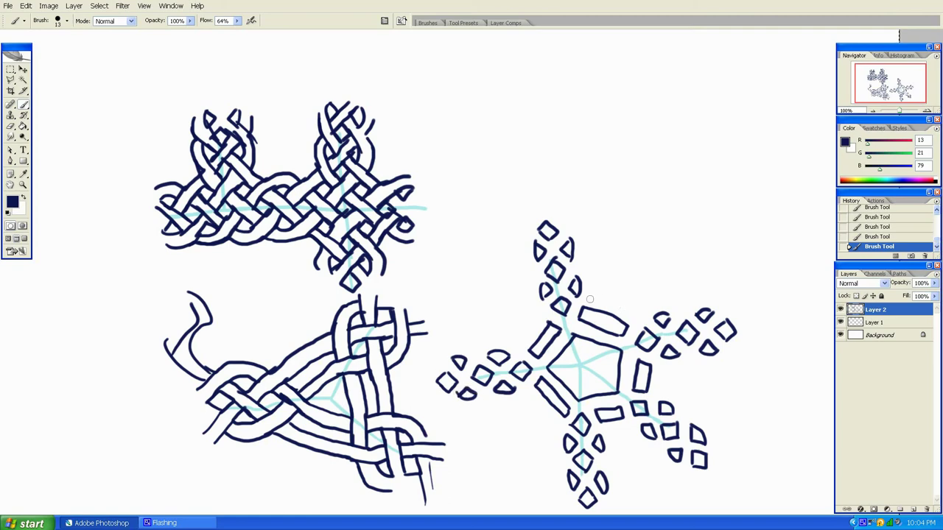
pyautogui.moveTo(590, 299)
pyautogui.mouseDown()
pyautogui.moveTo(634, 313)
pyautogui.moveTo(719, 303)
pyautogui.mouseUp()
# - Paint outer strands around the right arm and along the top arm's left side toward the left arm
pyautogui.moveTo(662, 371)
pyautogui.mouseDown()
pyautogui.moveTo(690, 360)
pyautogui.moveTo(725, 360)
pyautogui.mouseUp()
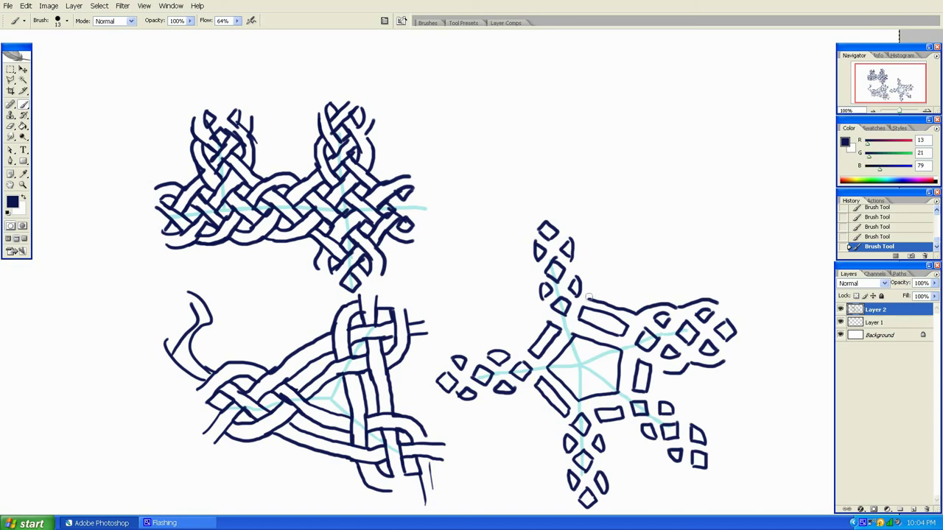
pyautogui.moveTo(589, 297); pyautogui.dragTo(580, 233)
pyautogui.moveTo(534, 273); pyautogui.dragTo(524, 233)
pyautogui.moveTo(536, 312); pyautogui.dragTo(536, 274)
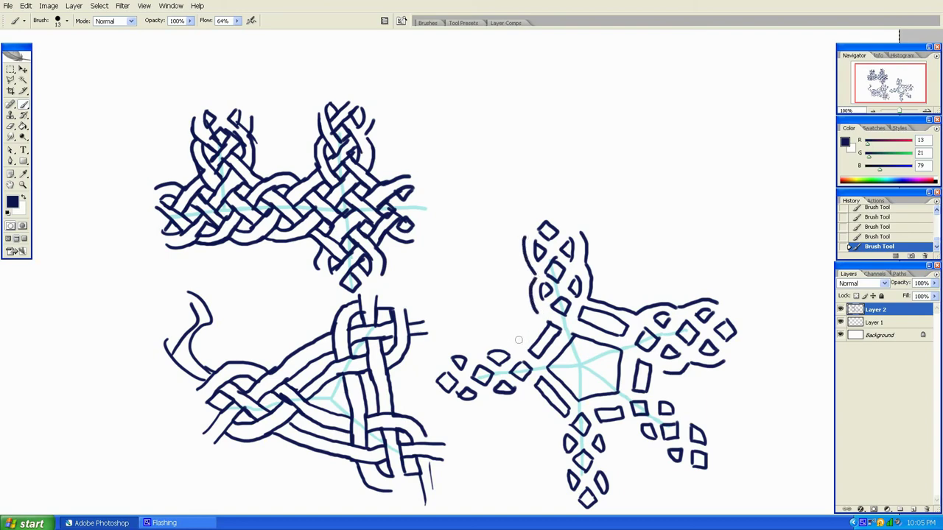
pyautogui.moveTo(517, 345); pyautogui.dragTo(536, 312)
pyautogui.moveTo(514, 346)
pyautogui.mouseDown()
pyautogui.moveTo(489, 336)
pyautogui.moveTo(447, 345)
pyautogui.mouseUp()
# - Curve strands under the left arm, around the lower-right and bottom arms, and through the knot's centre
pyautogui.moveTo(455, 408)
pyautogui.mouseDown()
pyautogui.moveTo(480, 402)
pyautogui.moveTo(457, 396)
pyautogui.moveTo(525, 397)
pyautogui.mouseUp()
pyautogui.moveTo(559, 426); pyautogui.dragTo(524, 397)
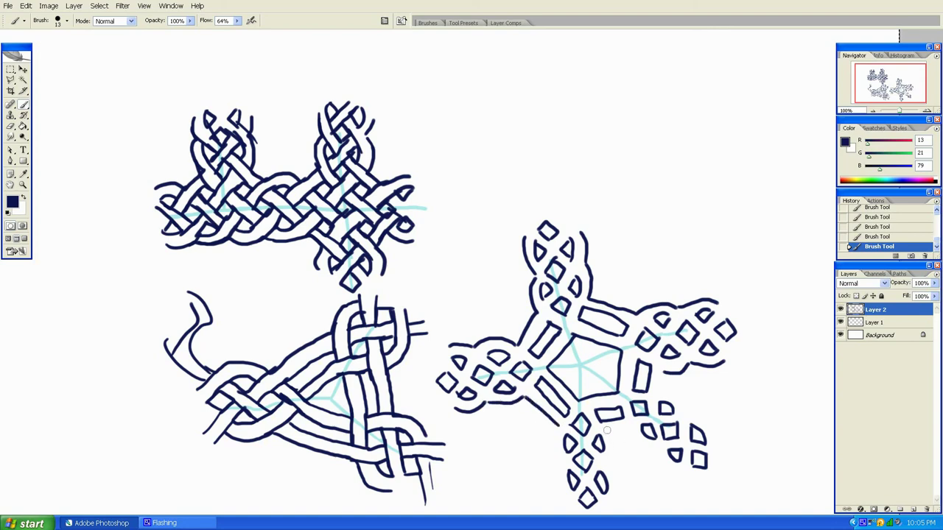
pyautogui.moveTo(609, 433)
pyautogui.mouseDown()
pyautogui.moveTo(628, 426)
pyautogui.moveTo(673, 472)
pyautogui.mouseUp()
pyautogui.moveTo(714, 441); pyautogui.dragTo(662, 390)
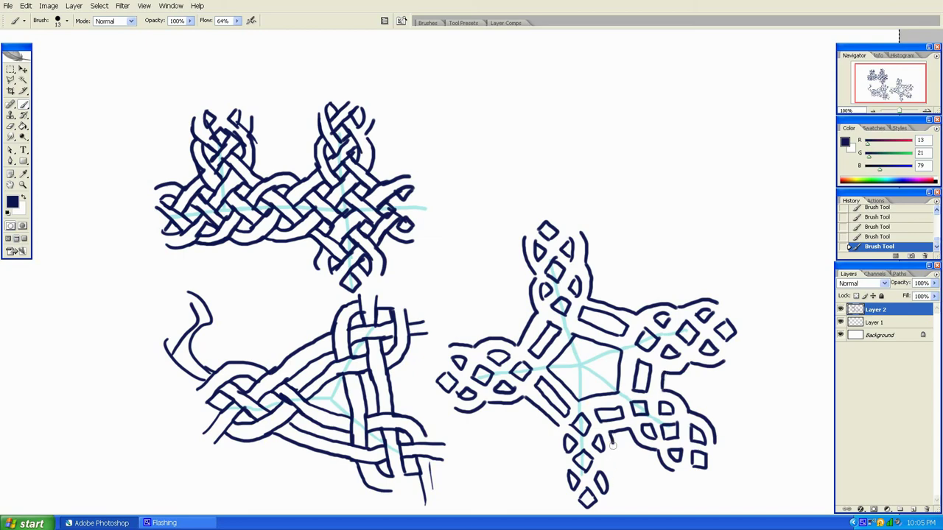
pyautogui.moveTo(609, 464)
pyautogui.mouseDown()
pyautogui.moveTo(617, 494)
pyautogui.moveTo(557, 479)
pyautogui.moveTo(555, 445)
pyautogui.mouseUp()
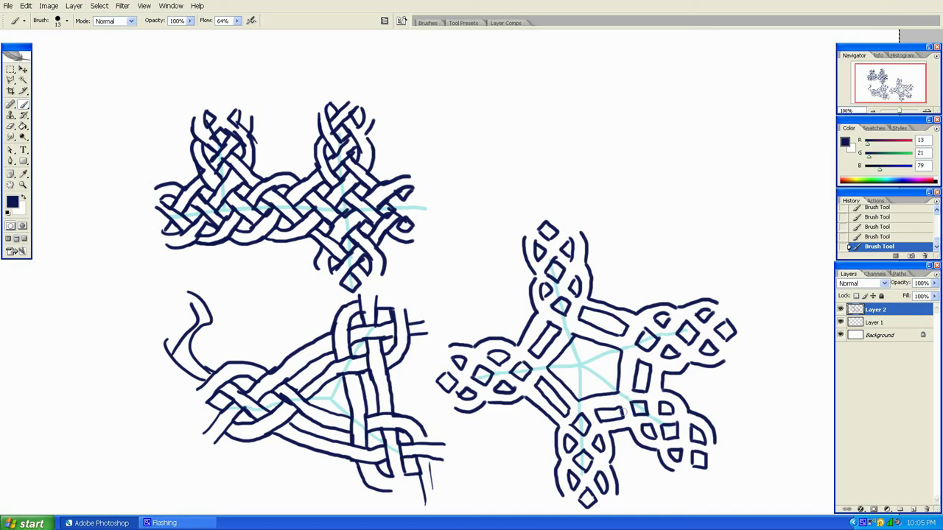
pyautogui.moveTo(623, 414)
pyautogui.mouseDown()
pyautogui.moveTo(620, 383)
pyautogui.moveTo(632, 383)
pyautogui.mouseUp()
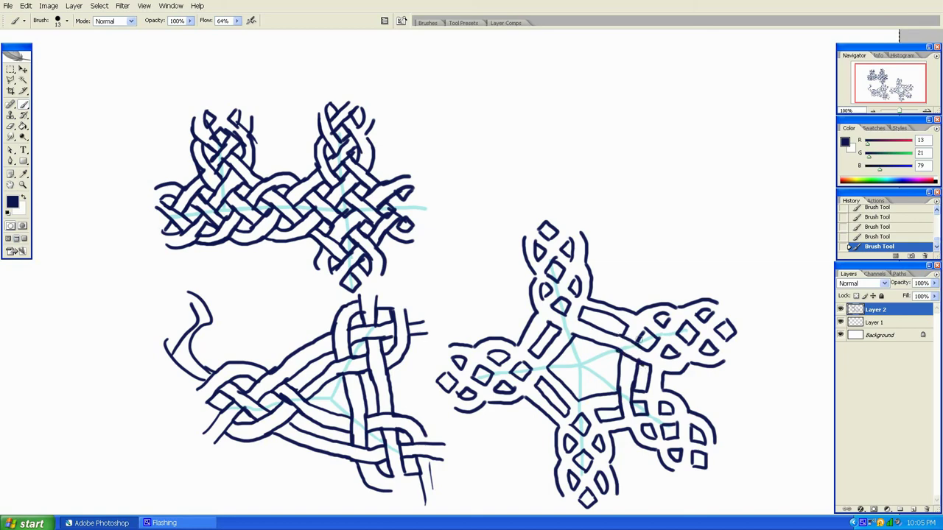
pyautogui.moveTo(637, 341)
pyautogui.mouseDown()
pyautogui.moveTo(648, 323)
pyautogui.moveTo(626, 330)
pyautogui.moveTo(644, 309)
pyautogui.mouseUp()
# - Weave strands through the star's centre-left and lower-right lobe, connecting the lower strands with a short crossing
pyautogui.moveTo(648, 377)
pyautogui.mouseDown()
pyautogui.moveTo(655, 346)
pyautogui.moveTo(663, 379)
pyautogui.moveTo(667, 352)
pyautogui.moveTo(654, 389)
pyautogui.mouseUp()
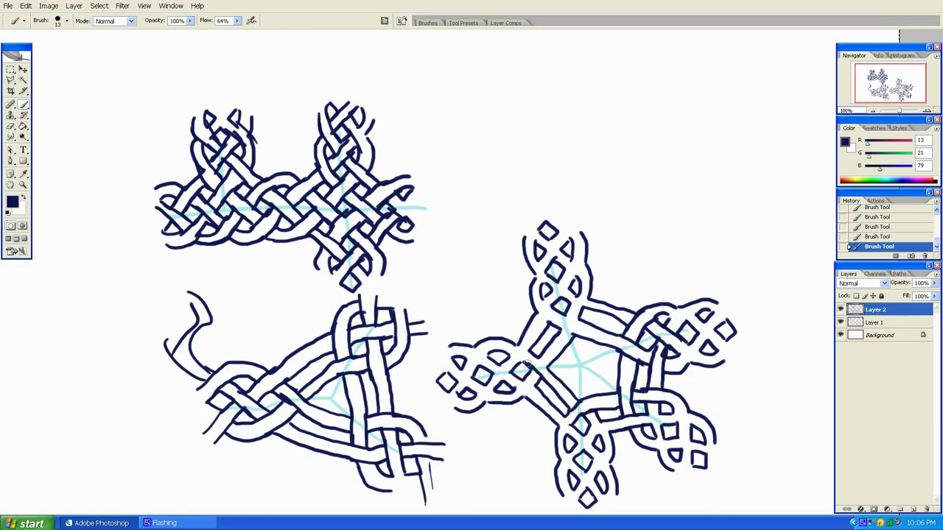
pyautogui.moveTo(573, 334)
pyautogui.mouseDown()
pyautogui.moveTo(580, 321)
pyautogui.moveTo(560, 324)
pyautogui.moveTo(569, 305)
pyautogui.mouseUp()
pyautogui.moveTo(568, 301)
pyautogui.mouseDown()
pyautogui.moveTo(587, 310)
pyautogui.moveTo(589, 296)
pyautogui.mouseUp()
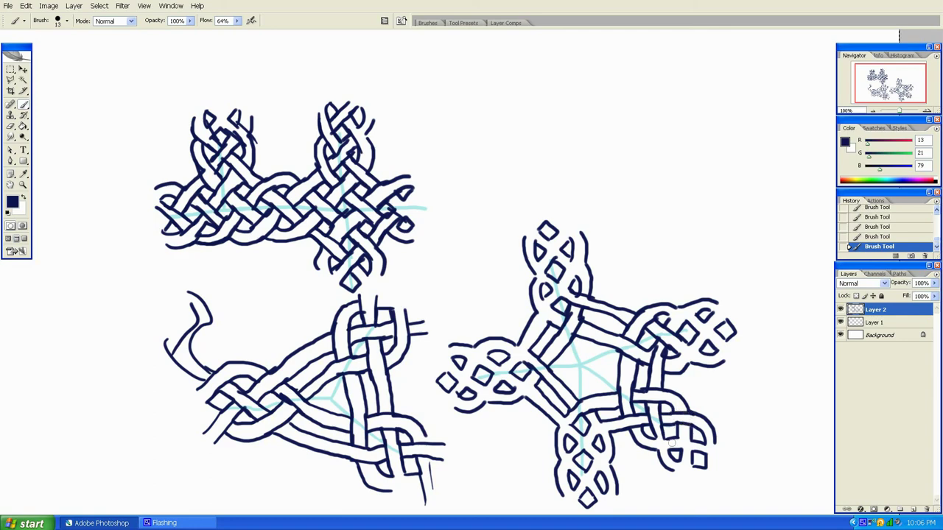
pyautogui.moveTo(678, 459)
pyautogui.mouseDown()
pyautogui.moveTo(679, 427)
pyautogui.moveTo(692, 440)
pyautogui.moveTo(690, 432)
pyautogui.mouseUp()
pyautogui.moveTo(673, 449); pyautogui.dragTo(646, 446)
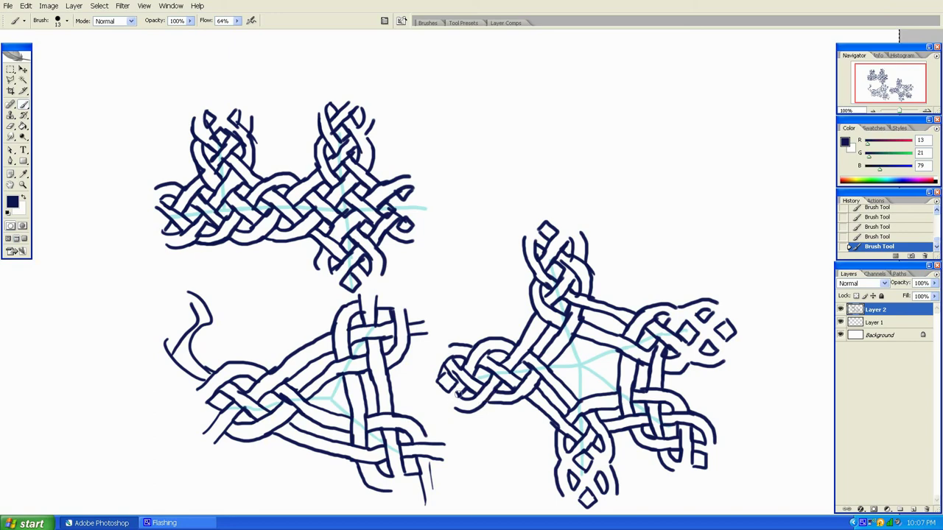
pyautogui.moveTo(451, 389); pyautogui.dragTo(433, 402)
pyautogui.moveTo(427, 372)
pyautogui.mouseDown()
pyautogui.moveTo(450, 345)
pyautogui.moveTo(430, 359)
pyautogui.moveTo(442, 347)
pyautogui.moveTo(433, 349)
pyautogui.mouseUp()
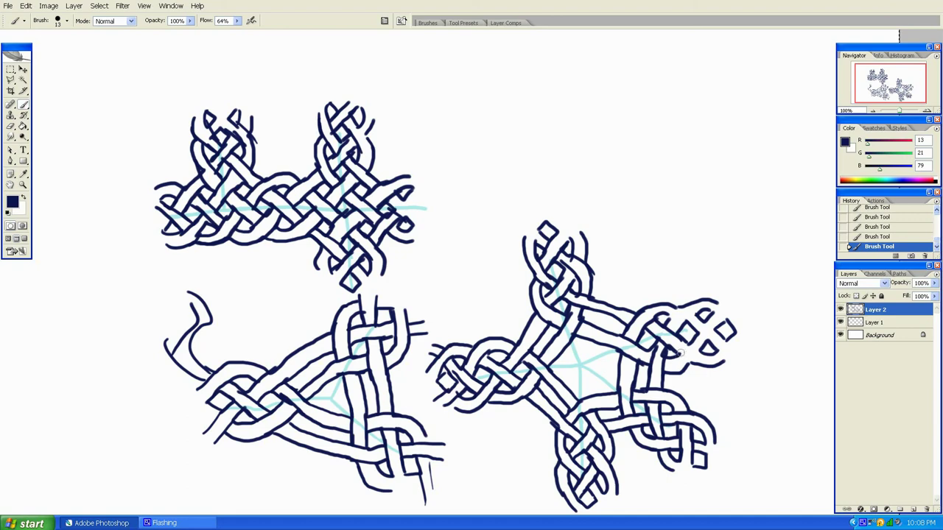
pyautogui.moveTo(679, 352); pyautogui.dragTo(686, 350)
pyautogui.moveTo(705, 339)
pyautogui.mouseDown()
pyautogui.moveTo(692, 330)
pyautogui.moveTo(719, 336)
pyautogui.moveTo(707, 320)
pyautogui.mouseUp()
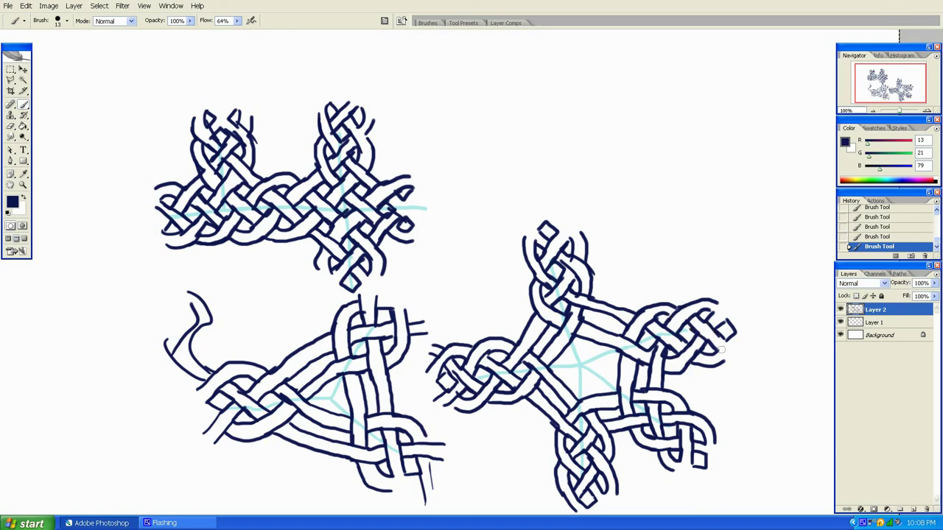
pyautogui.moveTo(719, 352); pyautogui.dragTo(739, 340)
pyautogui.moveTo(544, 232)
pyautogui.mouseDown()
pyautogui.moveTo(533, 212)
pyautogui.moveTo(539, 243)
pyautogui.moveTo(525, 230)
pyautogui.moveTo(522, 212)
pyautogui.moveTo(535, 223)
pyautogui.moveTo(566, 207)
pyautogui.mouseUp()
pyautogui.moveTo(568, 241)
pyautogui.mouseDown()
pyautogui.moveTo(556, 210)
pyautogui.moveTo(571, 218)
pyautogui.moveTo(569, 201)
pyautogui.moveTo(533, 207)
pyautogui.moveTo(534, 181)
pyautogui.mouseUp()
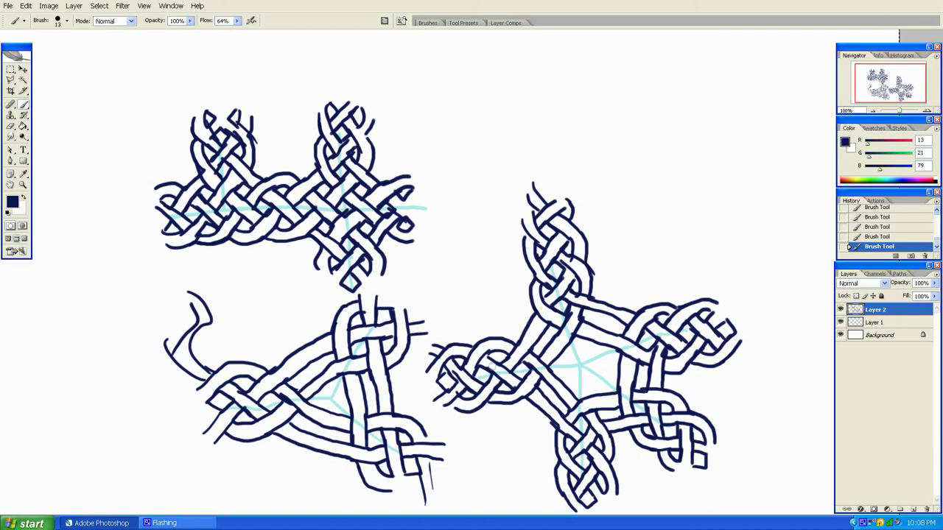
pyautogui.moveTo(497, 420); pyautogui.dragTo(491, 394)
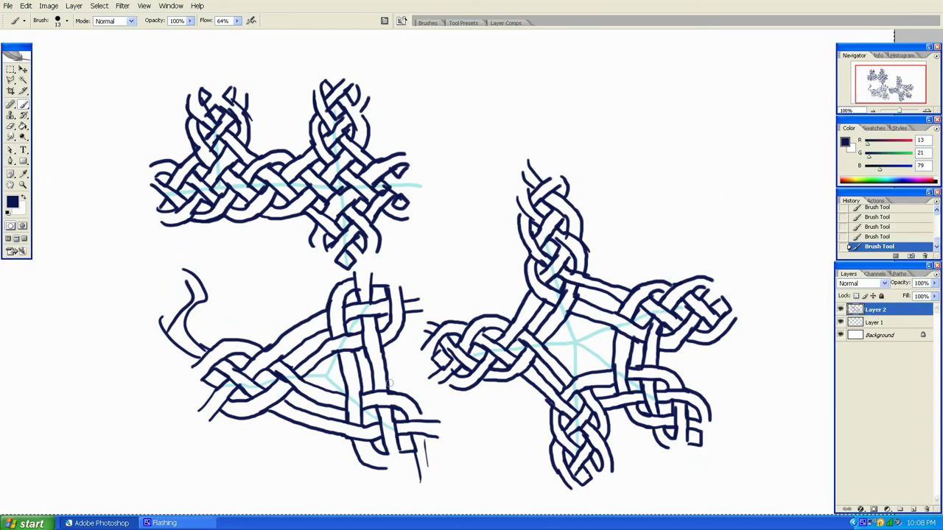
pyautogui.click(843, 310)
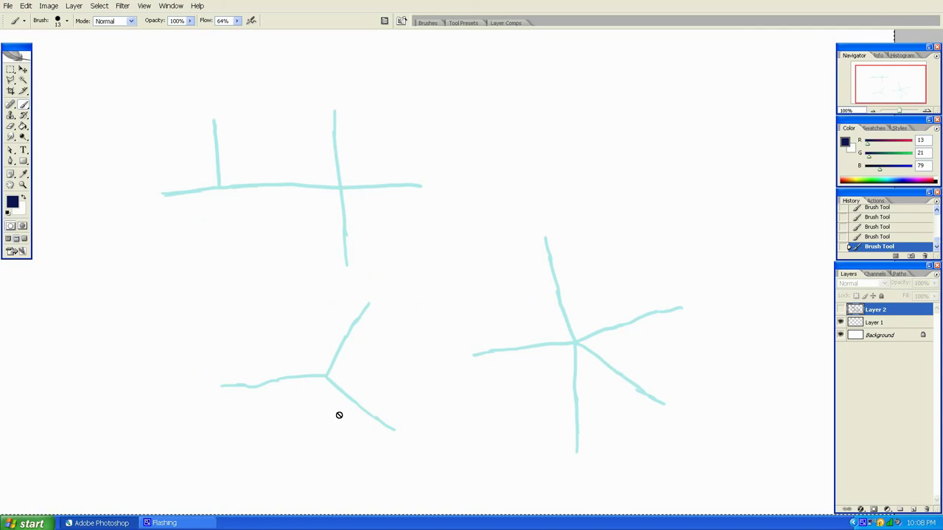
pyautogui.click(840, 310)
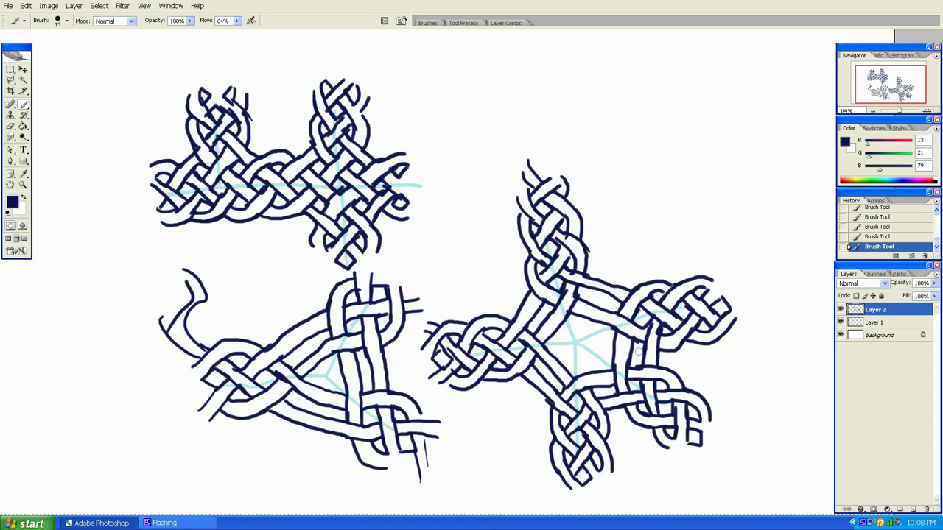